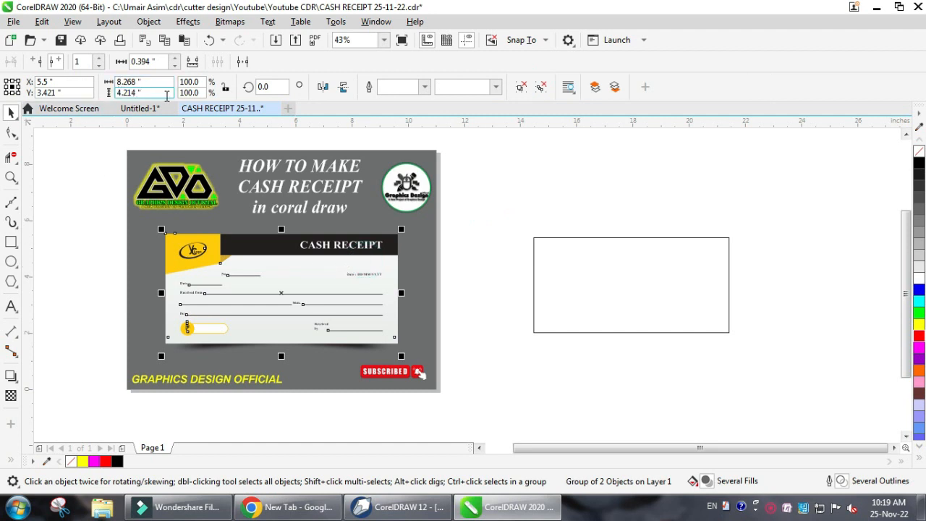
# - Resize the blank rectangle beside the sample design to 8 inches wide and 4 inches high
pyautogui.click(589, 277)
pyautogui.moveTo(163, 79); pyautogui.dragTo(2, 114)
pyautogui.write('8')
pyautogui.press('Tab')
pyautogui.write('4')
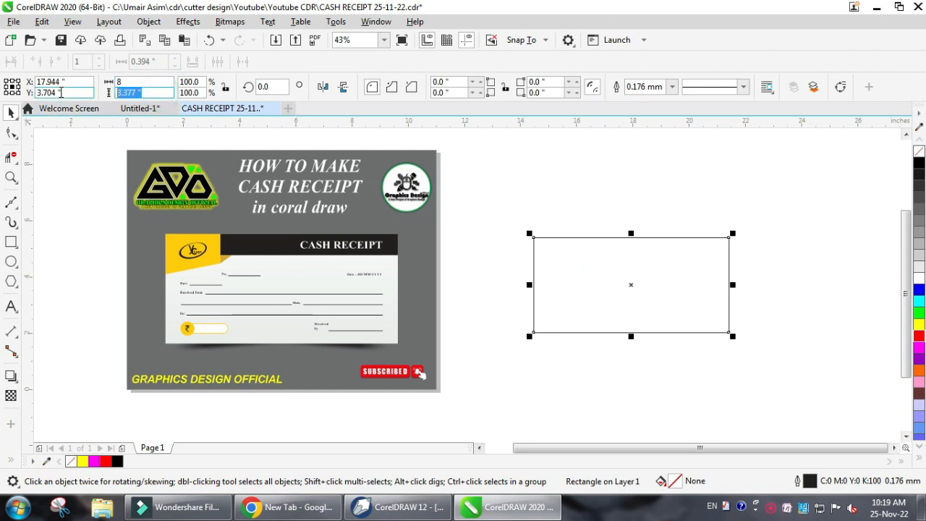
pyautogui.press('Return')
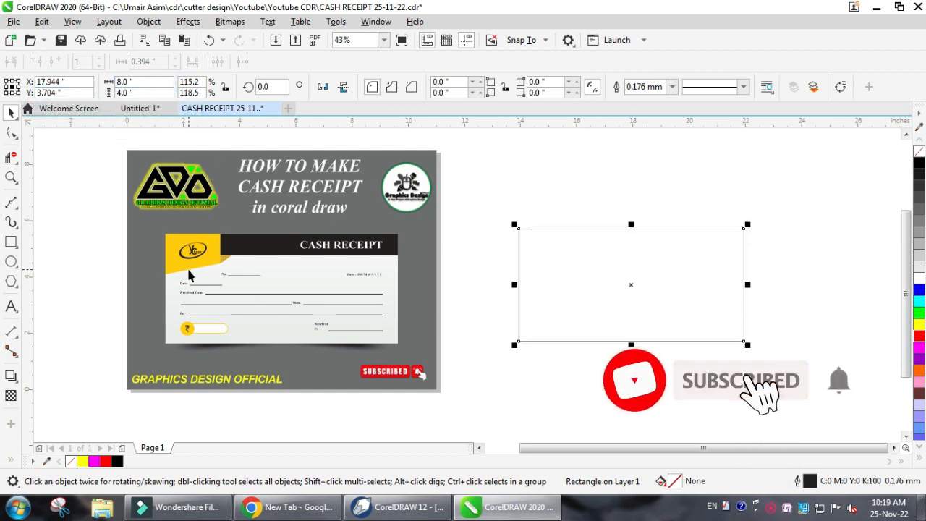
# - Draw a rectangle about 1.44 by 1.2 inches in the upper-left corner of the blank receipt
pyautogui.click(11, 241)
pyautogui.moveTo(519, 229); pyautogui.dragTo(560, 264)
pyautogui.press('space')
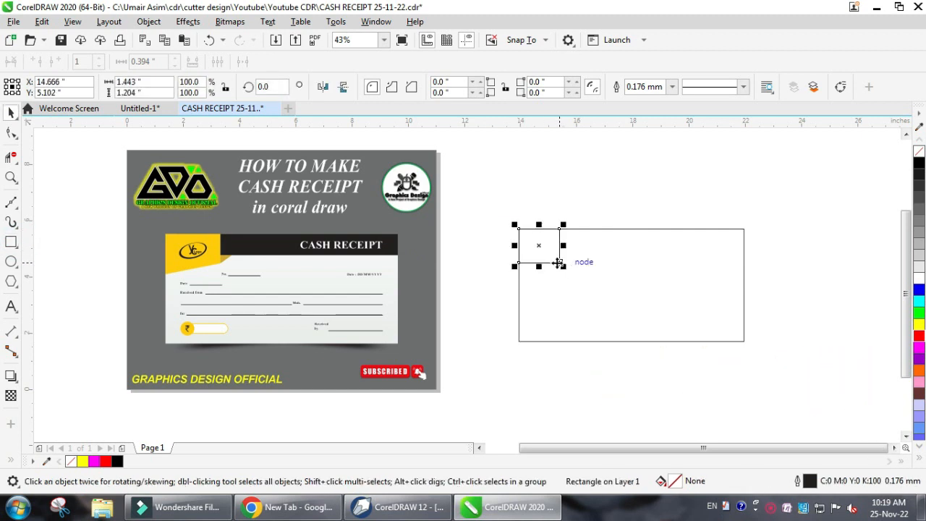
# - Convert the corner rectangle to curves and move its lower-right node inward to slant the right edge
pyautogui.press('F2')
pyautogui.moveTo(494, 217); pyautogui.dragTo(593, 276)
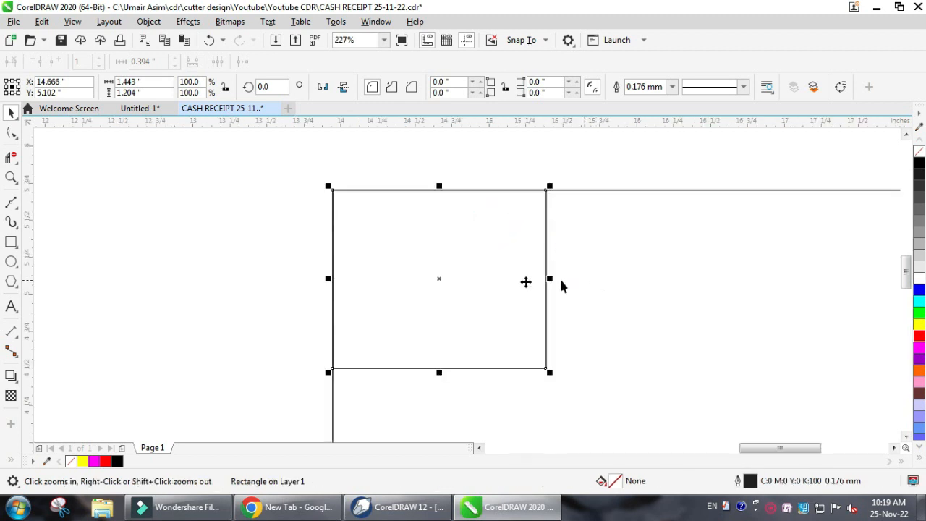
pyautogui.rightClick(462, 255)
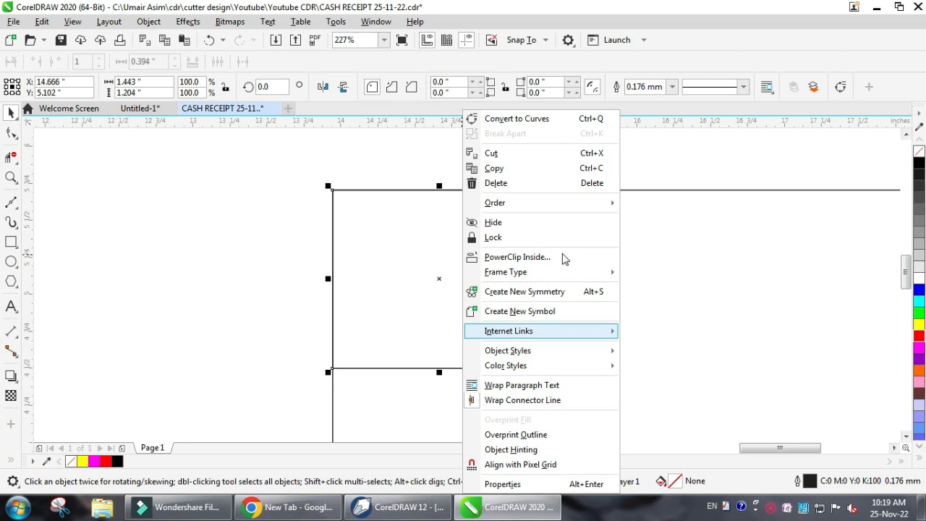
pyautogui.click(553, 118)
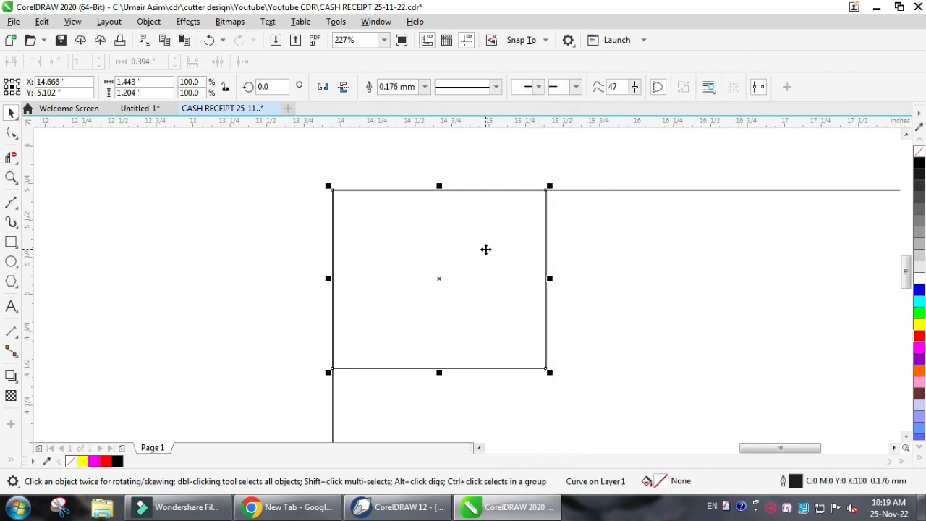
pyautogui.doubleClick(484, 248)
pyautogui.moveTo(546, 368); pyautogui.dragTo(519, 368)
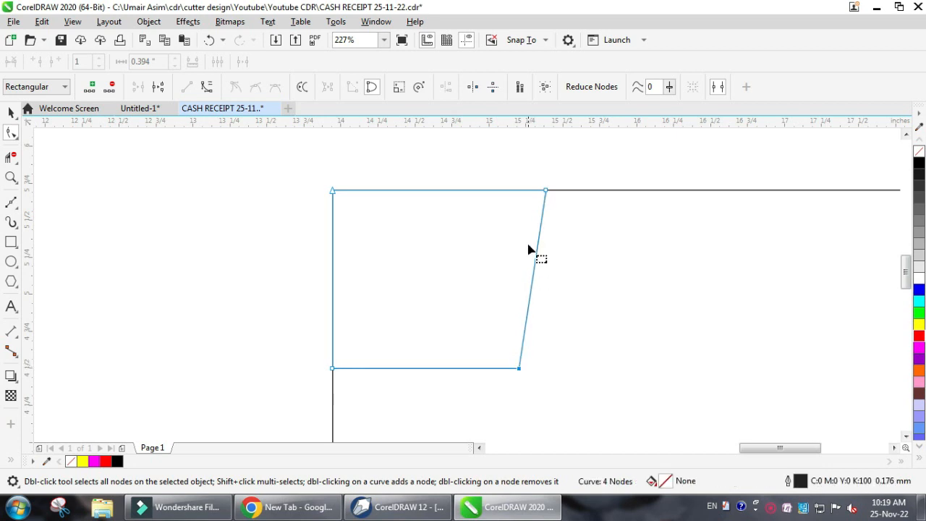
# - Copy the receipt rectangle as a header strip about 0.87 inches high along its top edge, filled black without an outline
pyautogui.scroll(-6, 529, 248)
pyautogui.press('z')
pyautogui.moveTo(414, 221); pyautogui.dragTo(614, 273)
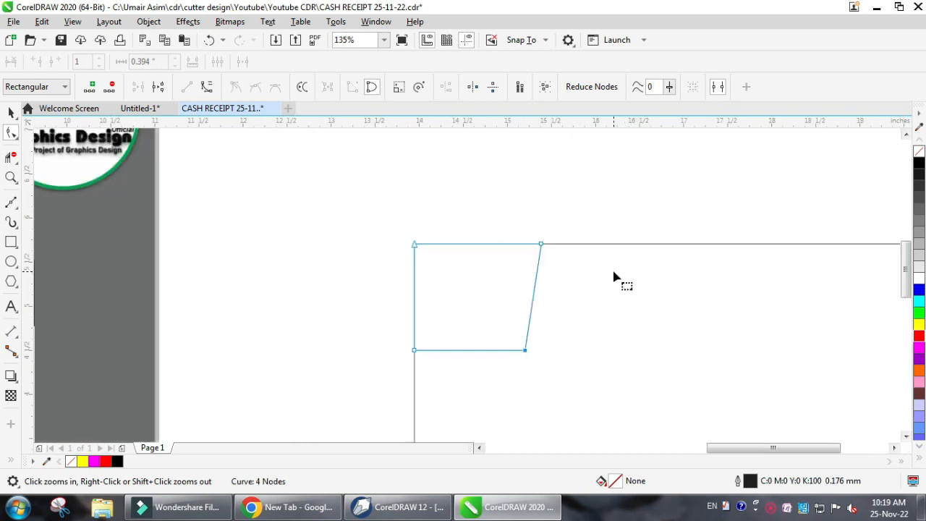
pyautogui.press('space')
pyautogui.scroll(-2, 289, 286)
pyautogui.click(459, 293)
pyautogui.moveTo(504, 433); pyautogui.dragTo(505, 304)
pyautogui.rightClick(505, 306)
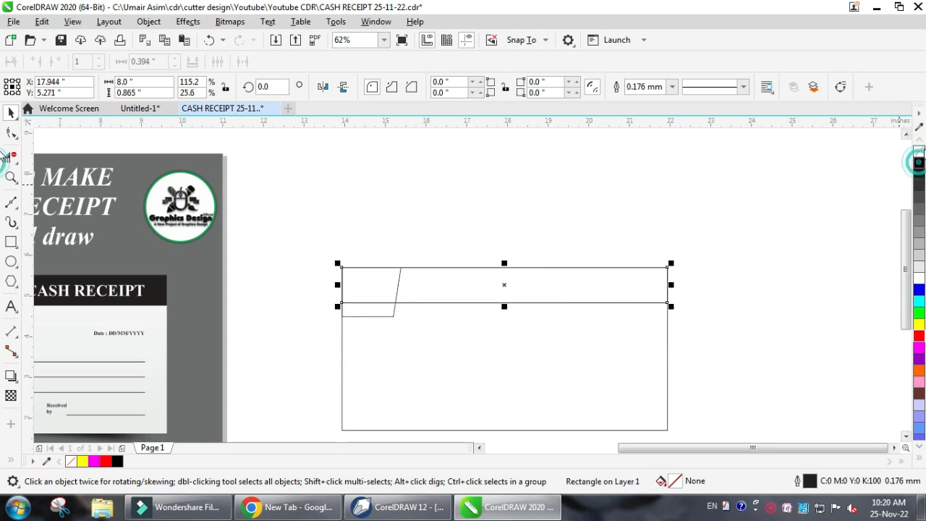
pyautogui.click(919, 165)
pyautogui.rightClick(919, 151)
# - Fill the slanted corner shape with orange (#FF6600) and bring it in front of the black header strip
pyautogui.click(370, 316)
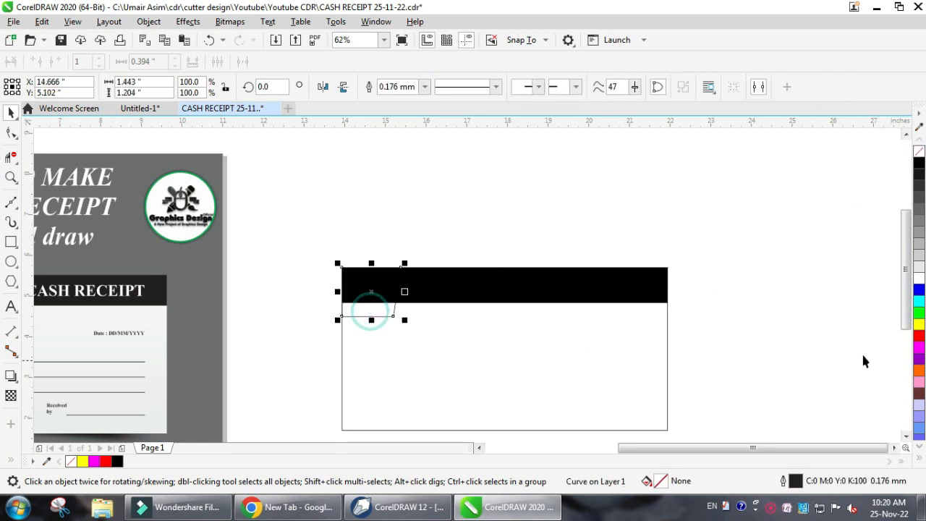
pyautogui.click(918, 370)
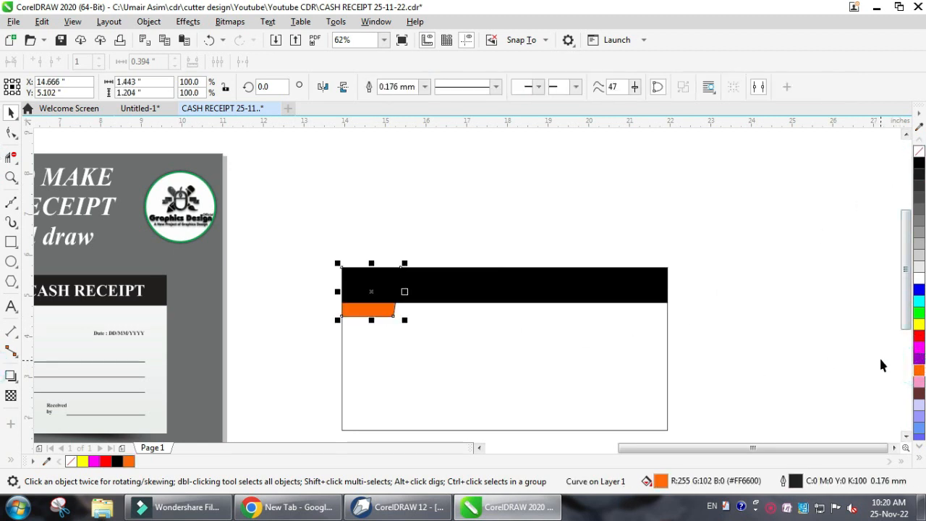
pyautogui.hotkey('shift', 'pageup')
pyautogui.click(470, 237)
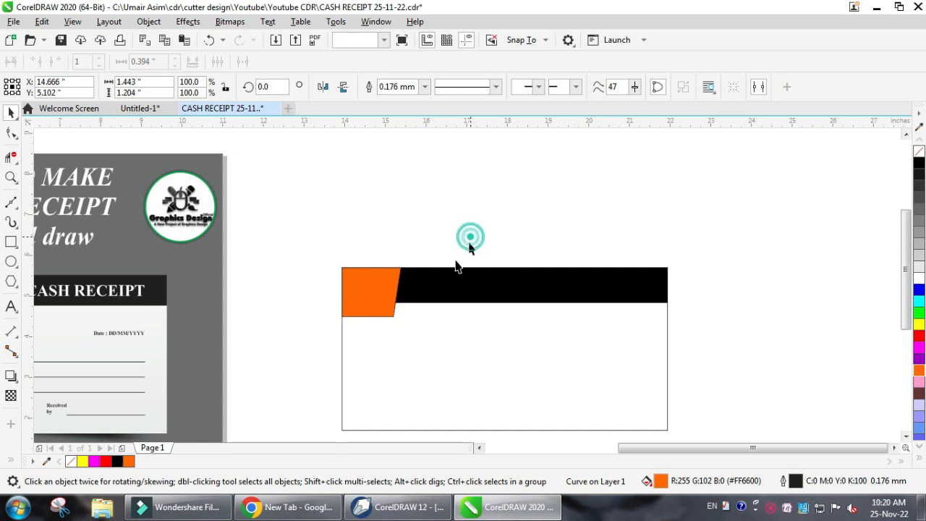
# - Try to recolour the slanted corner shape with Peach through the Palette Editor
pyautogui.click(388, 274)
pyautogui.press('F2')
pyautogui.moveTo(378, 293); pyautogui.dragTo(472, 329)
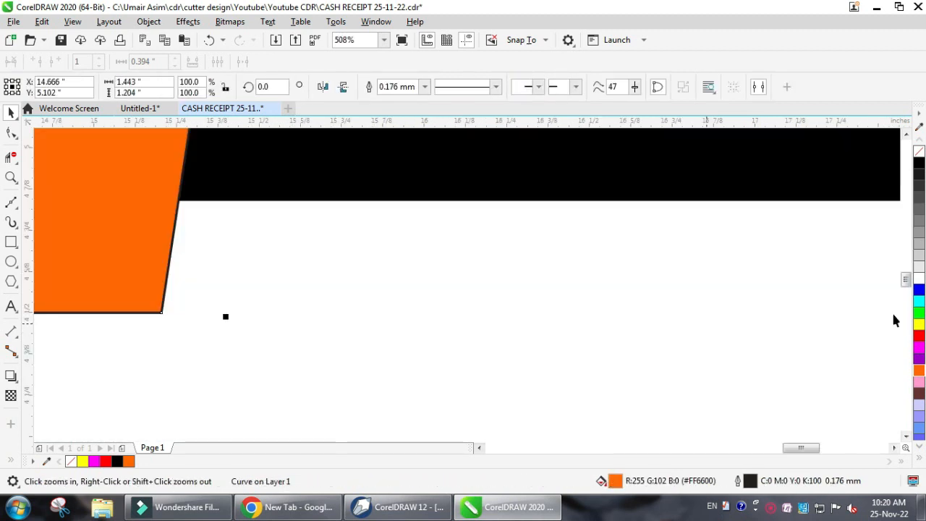
pyautogui.doubleClick(611, 477)
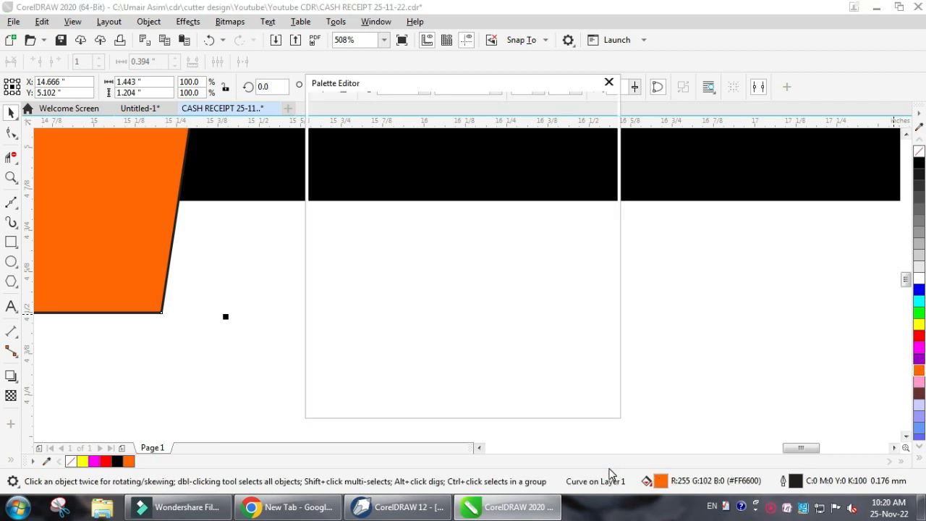
pyautogui.click(437, 105)
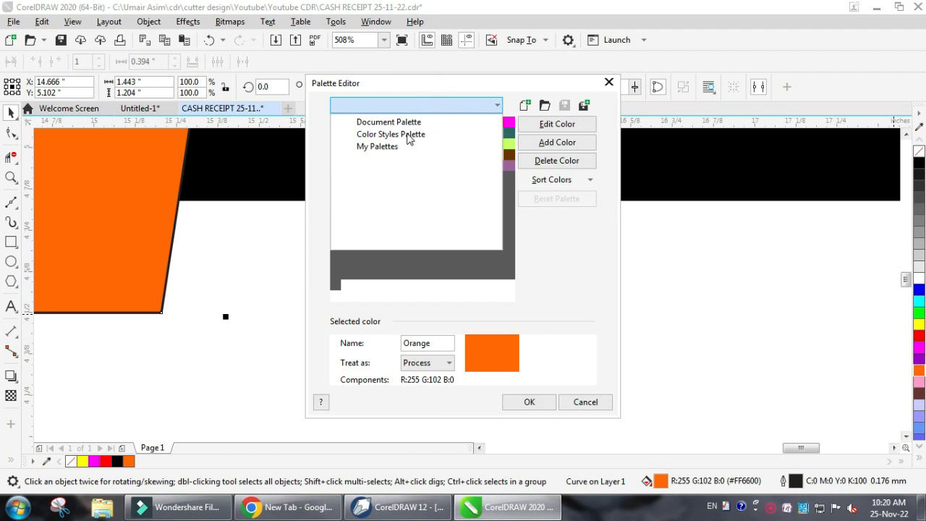
pyautogui.click(407, 135)
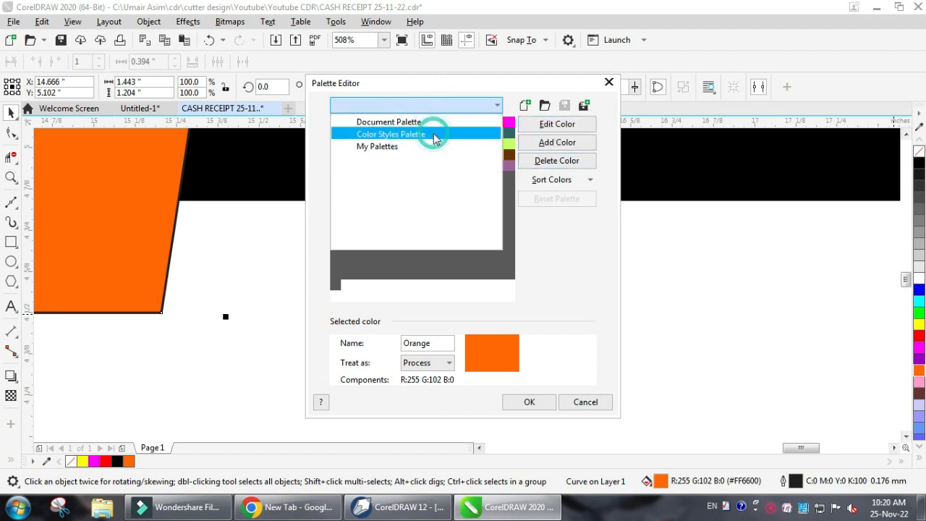
pyautogui.click(444, 364)
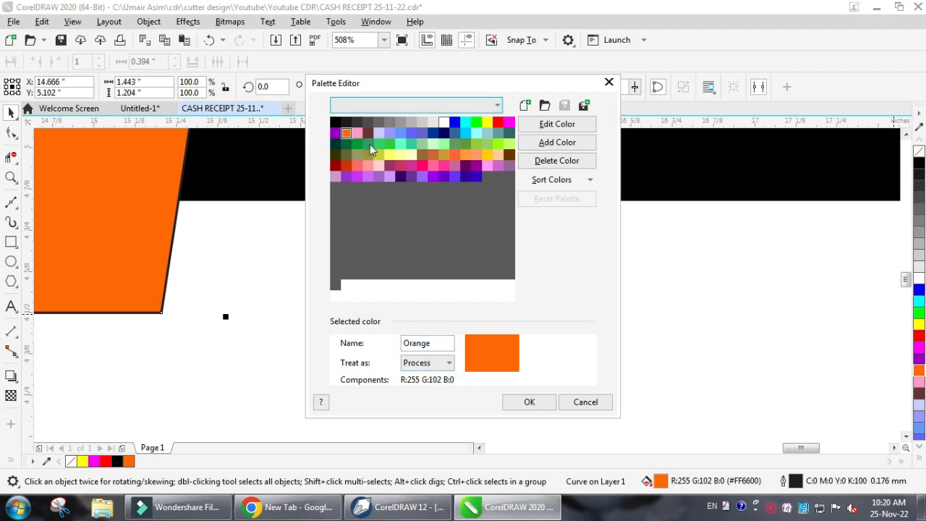
pyautogui.click(476, 154)
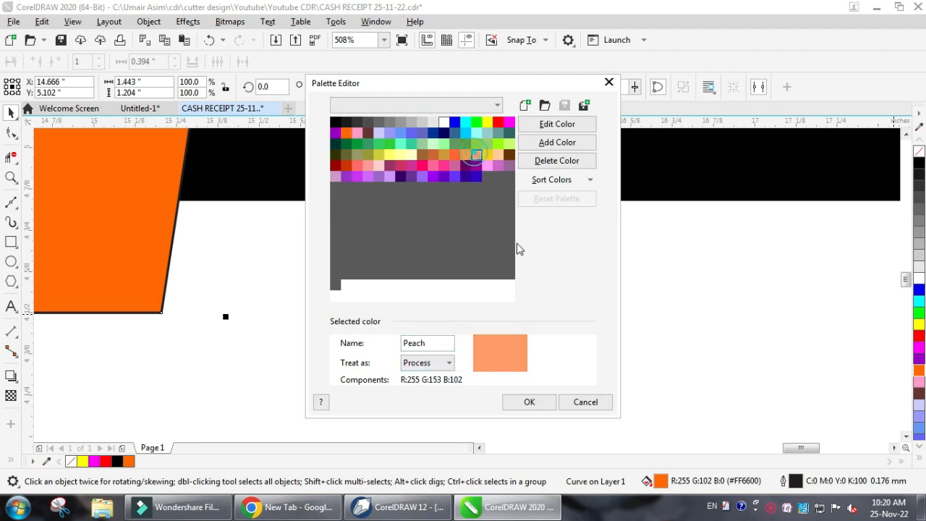
pyautogui.click(543, 407)
# - Fill the slanted corner shape with the sample's yellow (#FFCC00) and remove its outline
pyautogui.scroll(-4, 606, 363)
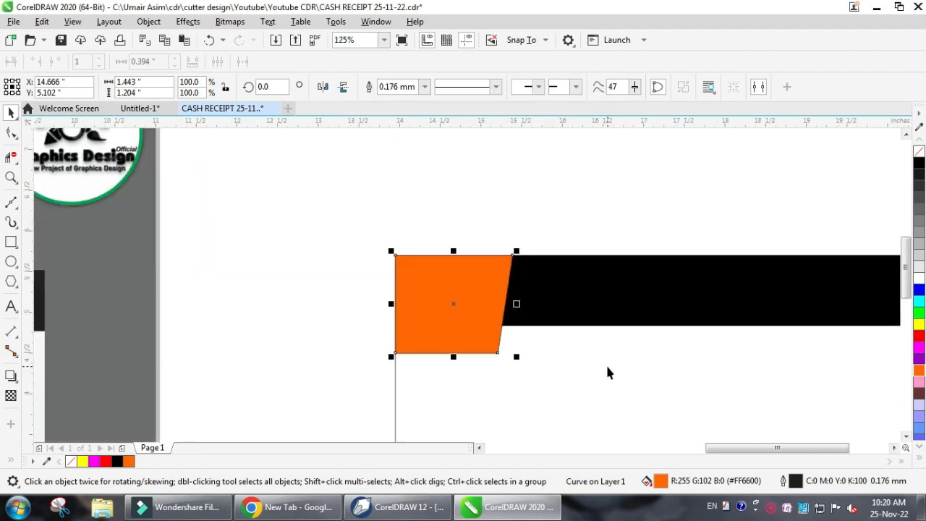
pyautogui.press('F2')
pyautogui.moveTo(270, 322); pyautogui.dragTo(653, 401)
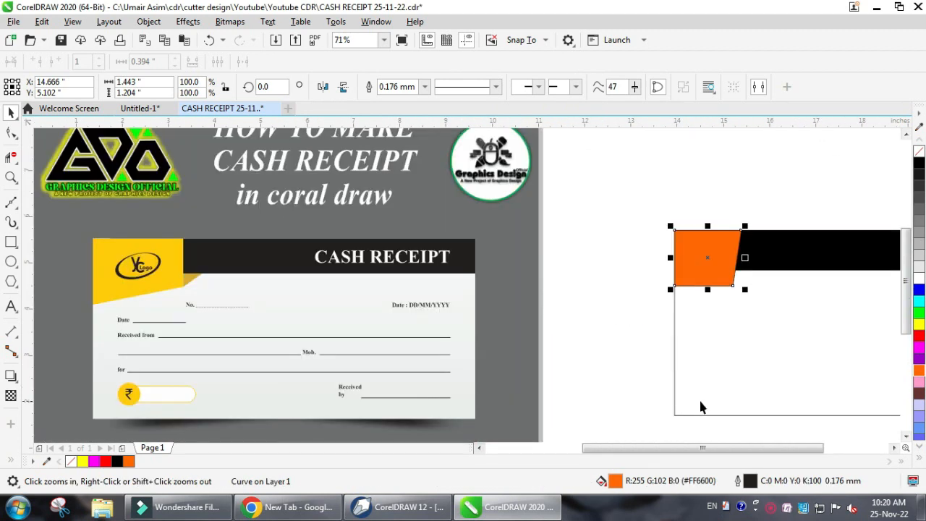
pyautogui.click(919, 459)
pyautogui.click(892, 250)
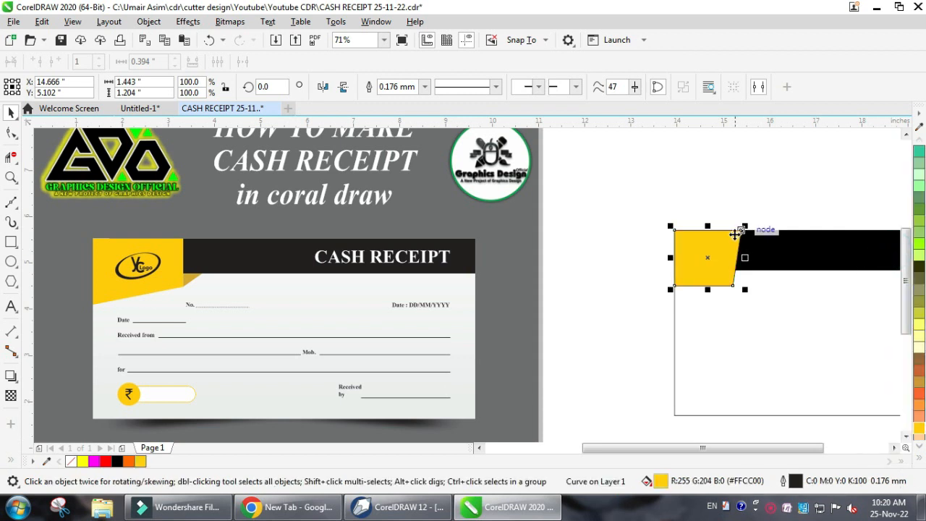
pyautogui.rightClick(70, 461)
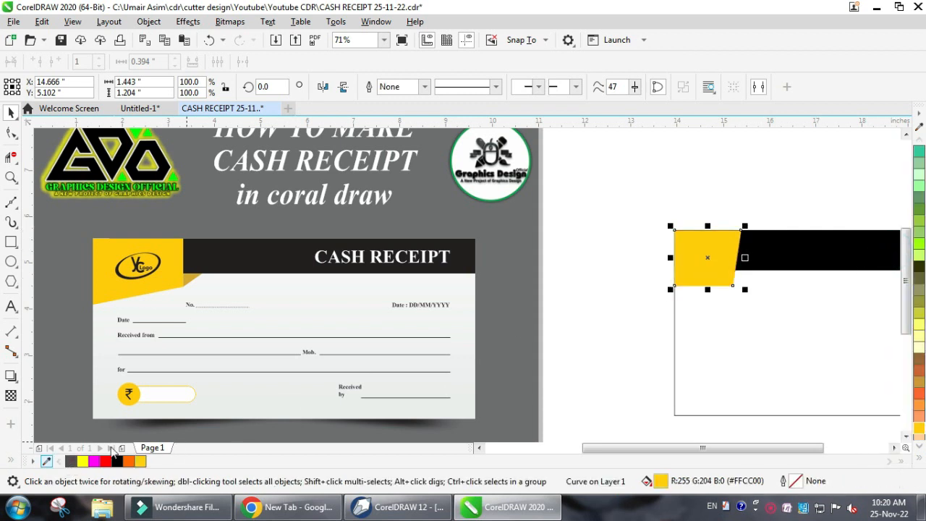
# - Draw a rectangle about 0.36 by 0.34 inches from the yellow shape's lower-right corner up to the black strip's bottom edge
pyautogui.press('F2')
pyautogui.moveTo(644, 230); pyautogui.dragTo(798, 305)
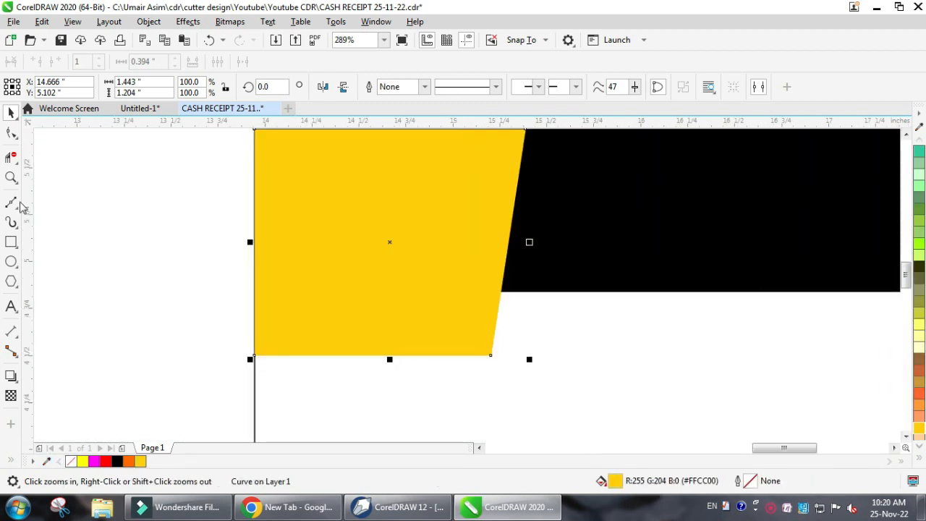
pyautogui.click(11, 242)
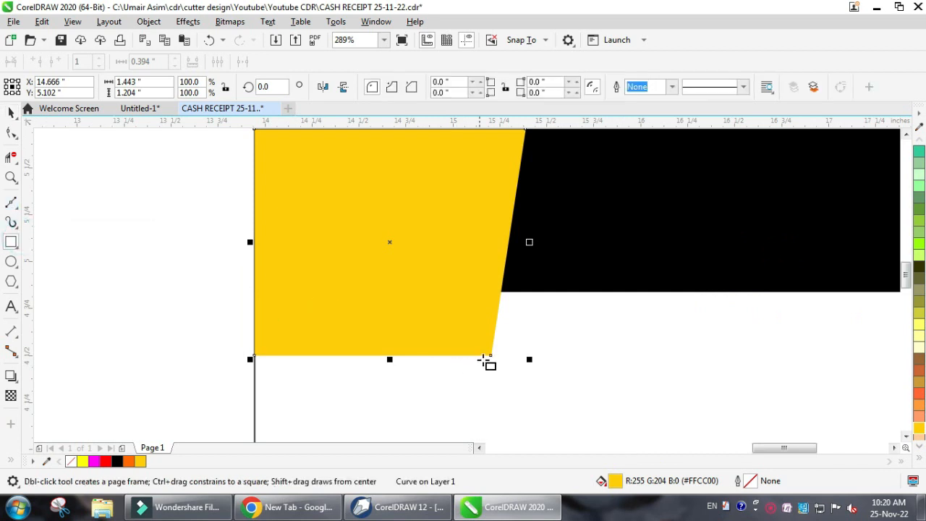
pyautogui.moveTo(490, 356); pyautogui.dragTo(558, 291)
pyautogui.press('space')
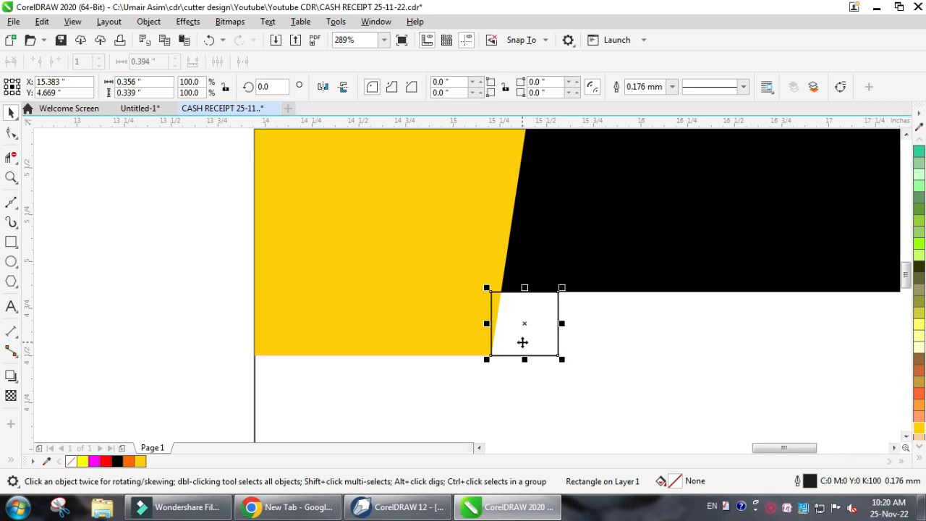
# - Convert the small rectangle to curves and move its upper-left node onto the yellow shape's slanted edge
pyautogui.rightClick(522, 342)
pyautogui.click(557, 118)
pyautogui.press('F10')
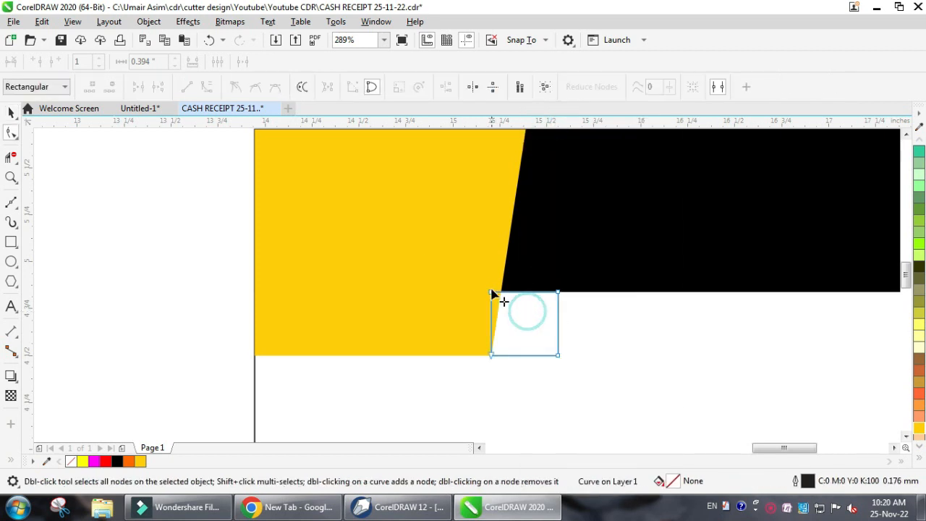
pyautogui.moveTo(491, 292); pyautogui.dragTo(501, 292)
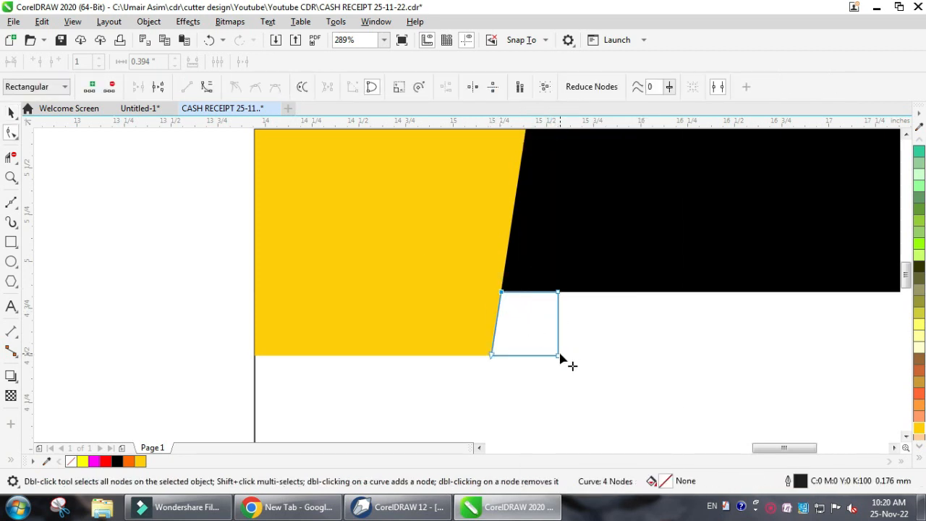
# - Delete the small shape's lower-right node to turn it into a triangular fold
pyautogui.scroll(-4, 576, 296)
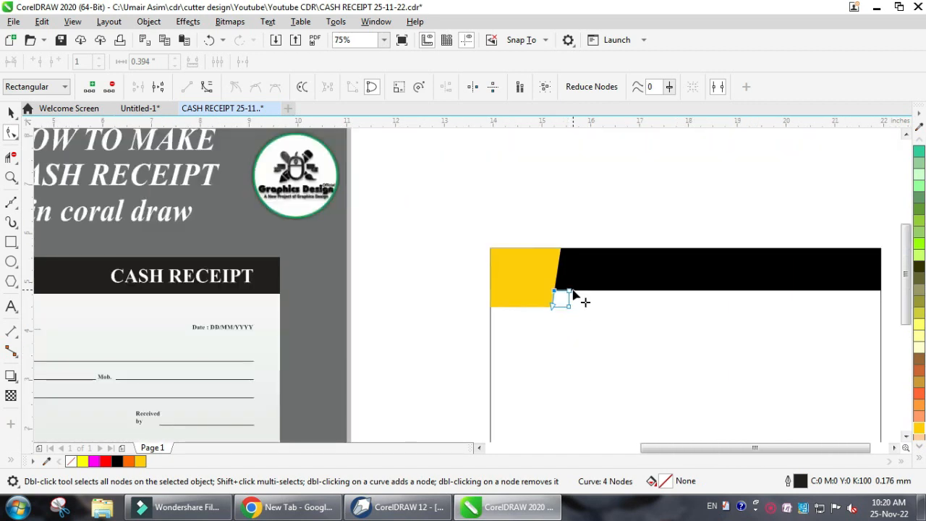
pyautogui.press('z')
pyautogui.moveTo(536, 279); pyautogui.dragTo(598, 310)
pyautogui.press('Delete')
pyautogui.press('space')
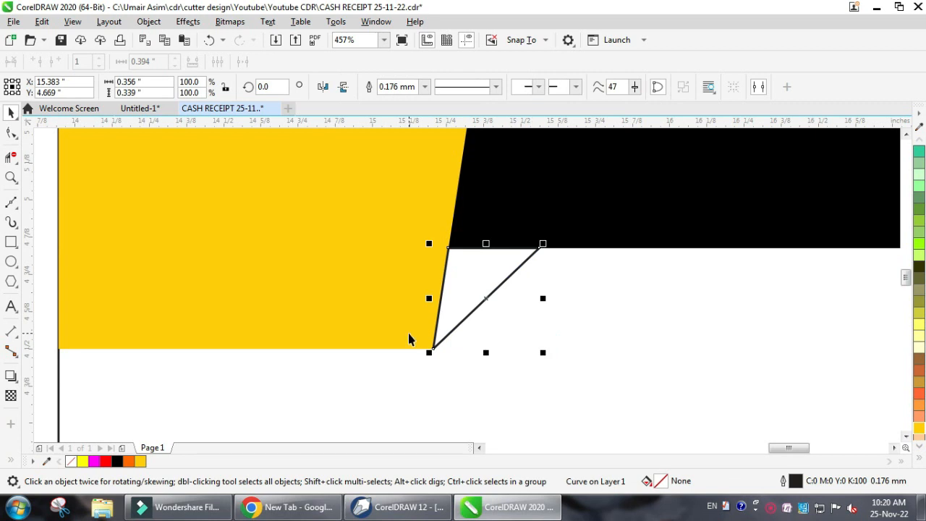
# - Fill the triangular fold with golden brown (#CC9933) and remove its outline
pyautogui.scroll(-3, 410, 336)
pyautogui.scroll(-1, 410, 338)
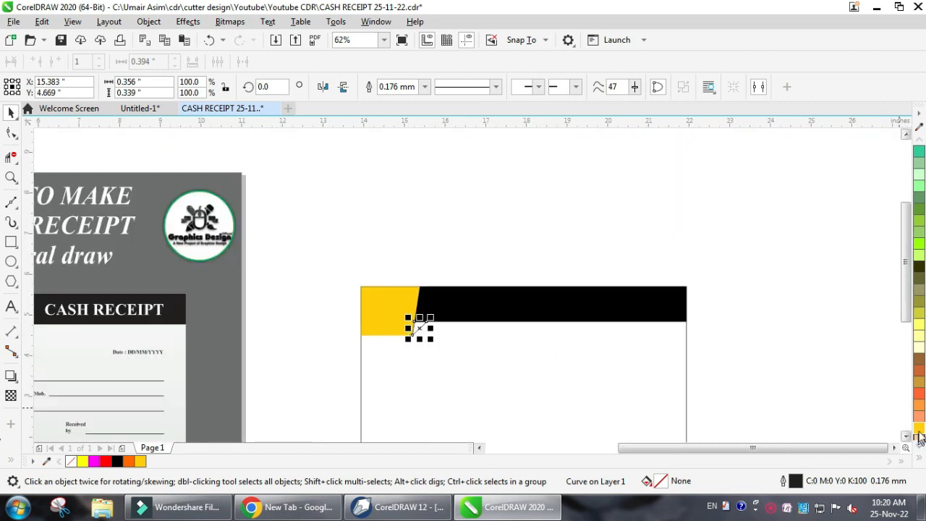
pyautogui.click(919, 394)
pyautogui.click(919, 381)
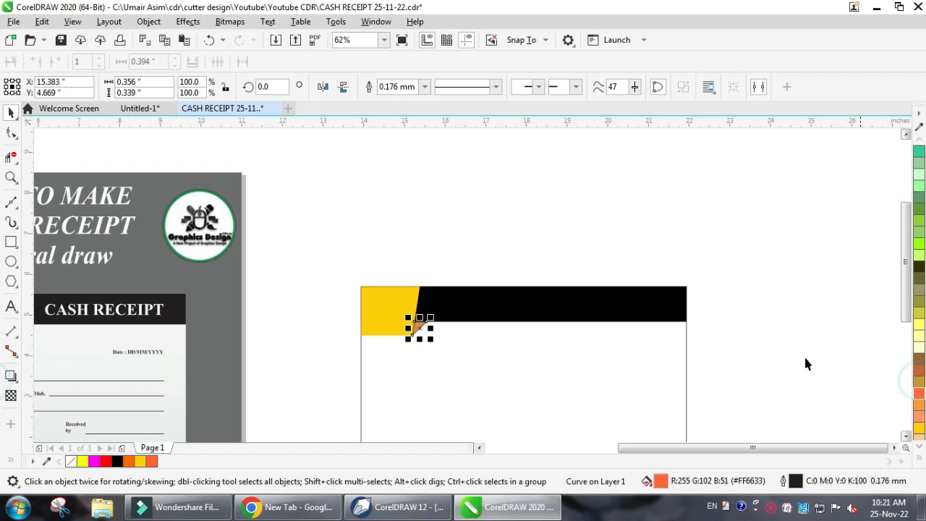
pyautogui.scroll(-1, 803, 313)
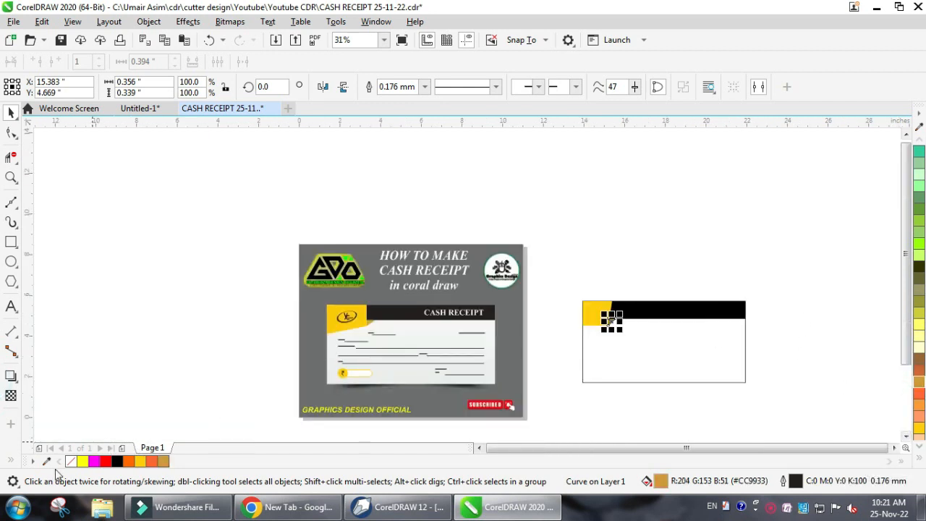
pyautogui.click(713, 246)
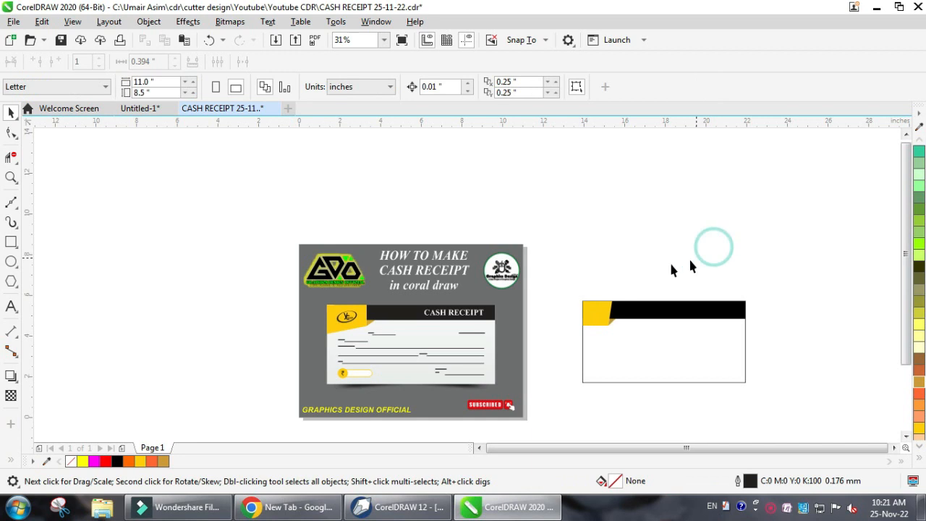
pyautogui.moveTo(647, 354); pyautogui.dragTo(647, 354)
pyautogui.keyDown('shift'); pyautogui.click(659, 312); pyautogui.keyUp('shift')
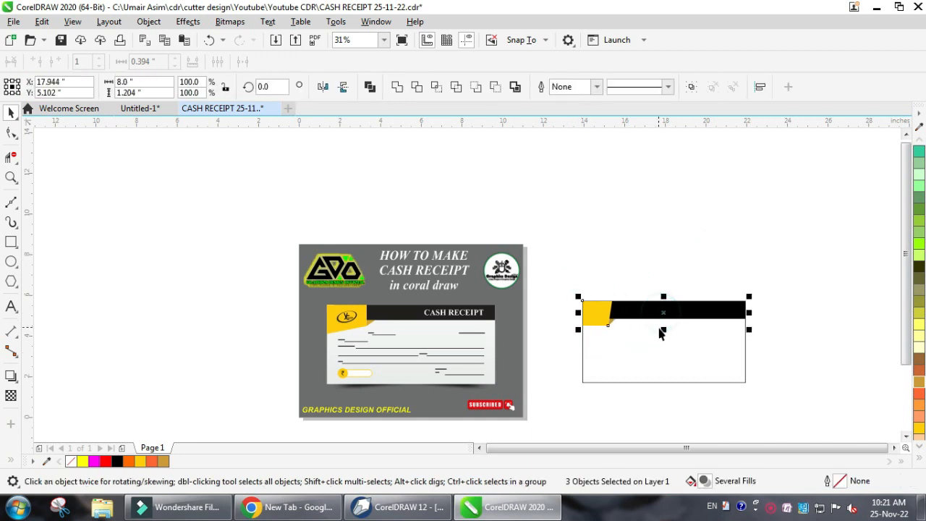
pyautogui.click(681, 274)
pyautogui.click(658, 313)
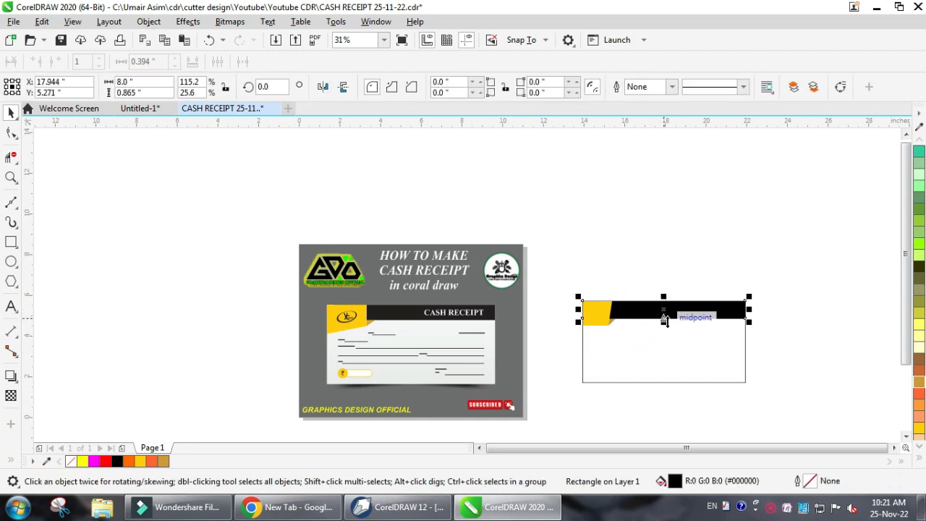
pyautogui.click(639, 284)
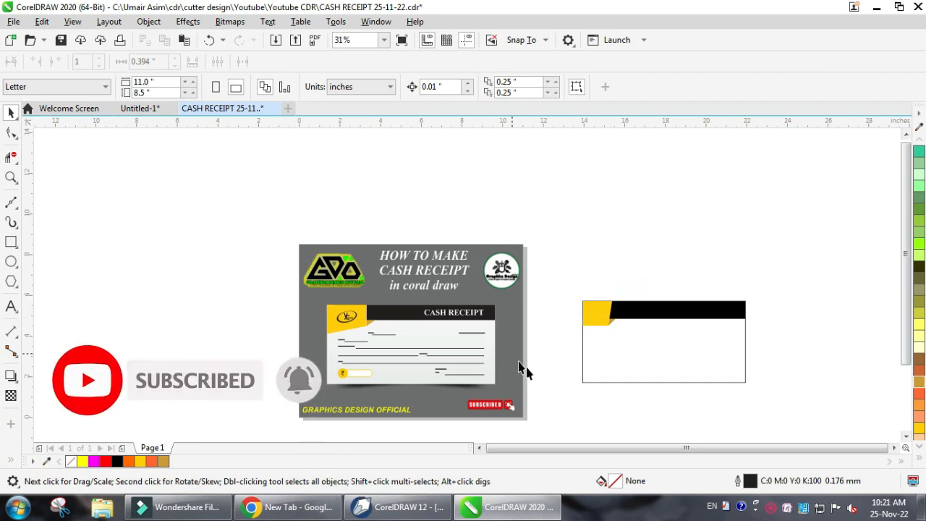
# - Ungroup the sample cash receipt and its nested group so its individual parts can be selected
pyautogui.press('z')
pyautogui.moveTo(301, 284); pyautogui.dragTo(792, 397)
pyautogui.press('space')
pyautogui.click(128, 244)
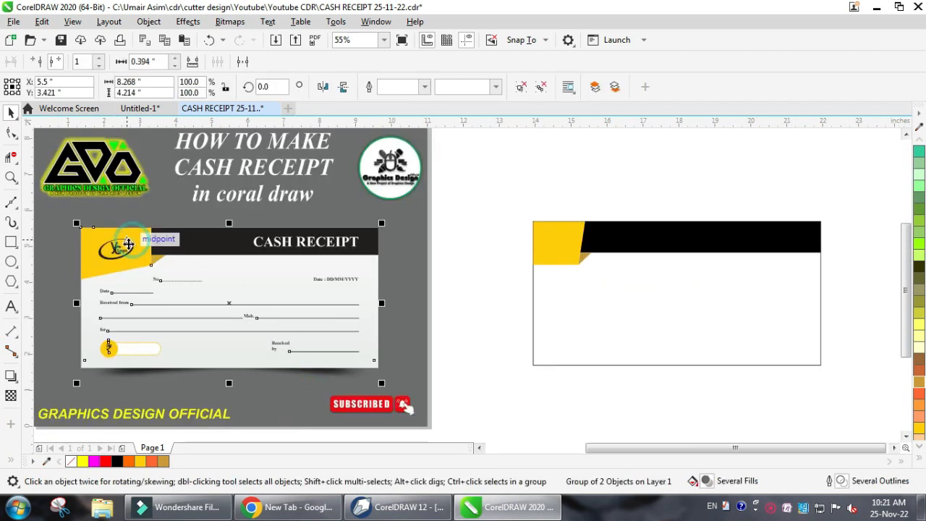
pyautogui.click(520, 86)
pyautogui.click(465, 200)
pyautogui.click(119, 248)
pyautogui.click(520, 86)
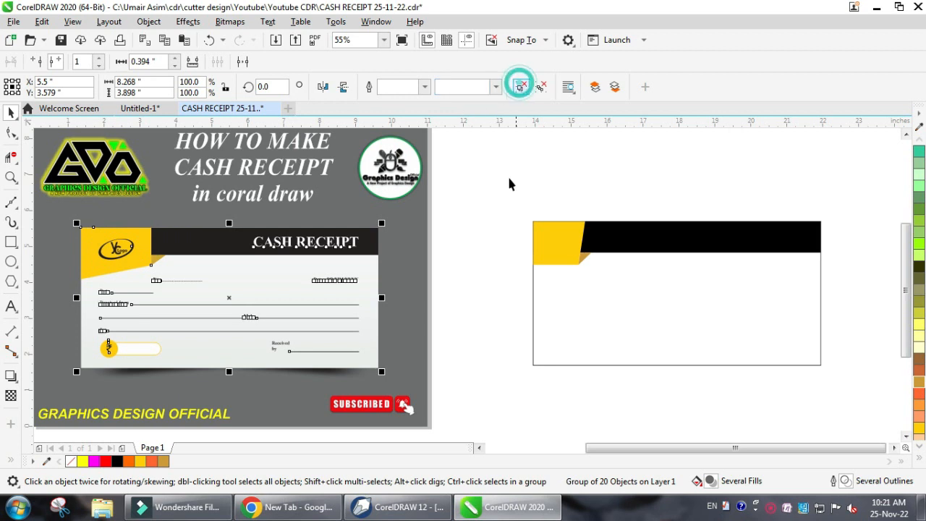
# - Copy the logo from the sample receipt and center it horizontally and vertically on the new receipt's yellow corner shape
pyautogui.moveTo(116, 253); pyautogui.dragTo(505, 264)
pyautogui.keyDown('shift'); pyautogui.click(571, 240); pyautogui.keyUp('shift')
pyautogui.press('e')
pyautogui.press('c')
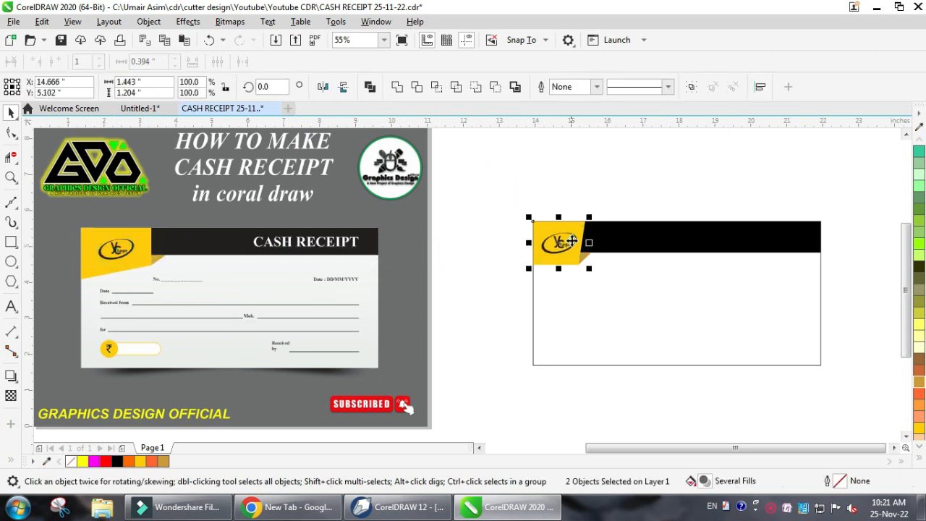
pyautogui.click(580, 197)
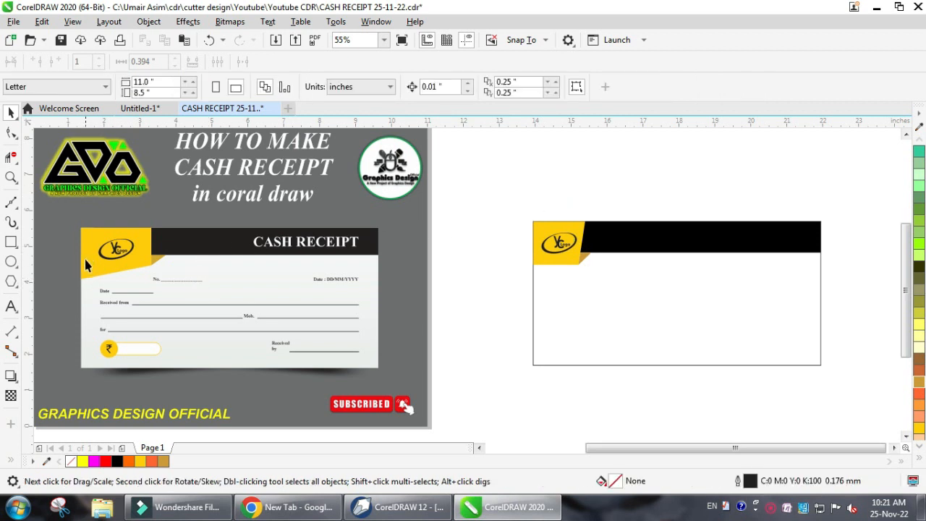
# - Group the sample receipt's form fields and copy the group onto the new receipt, centered horizontally on its background rectangle
pyautogui.moveTo(481, 271); pyautogui.dragTo(89, 367)
pyautogui.hotkey('ctrl', 'g')
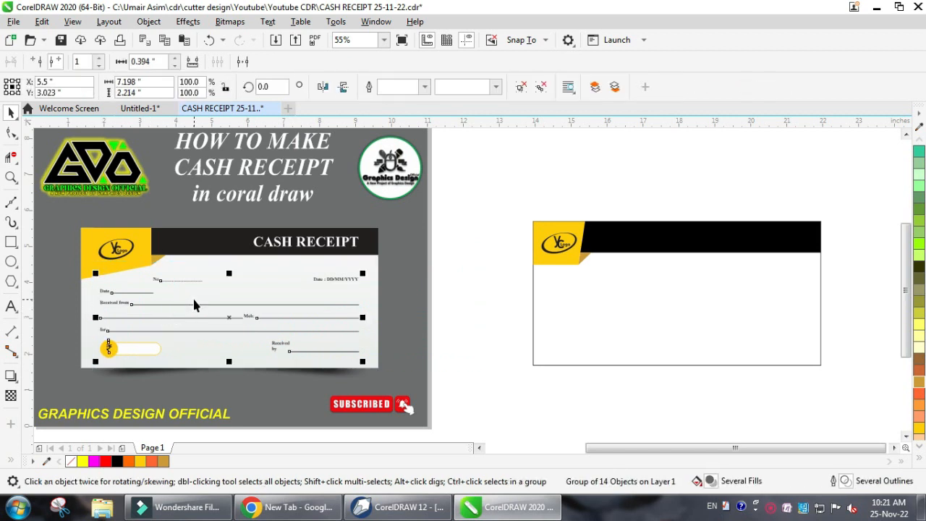
pyautogui.keyDown('shift'); pyautogui.click(694, 295); pyautogui.keyUp('shift')
pyautogui.press('c')
pyautogui.press('e')
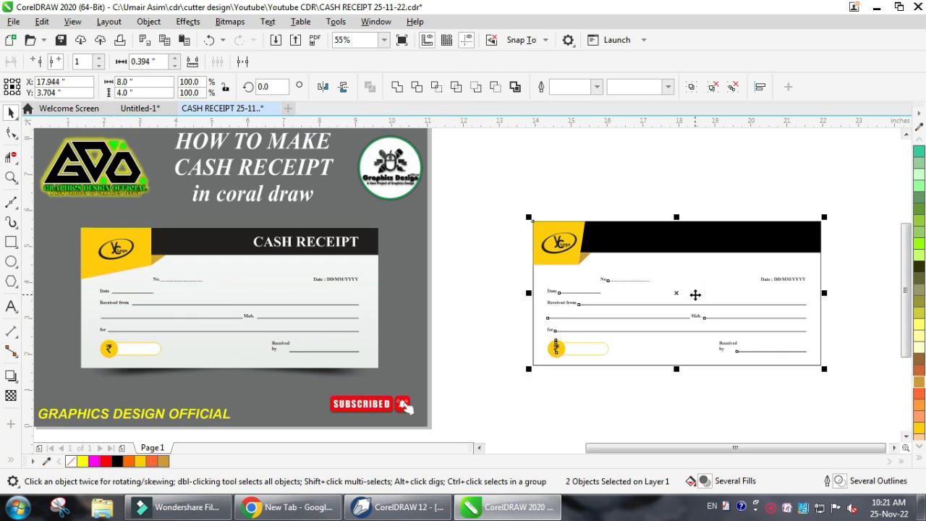
# - Fill the new receipt's background rectangle with light gray (#E6E6E6)
pyautogui.click(821, 262)
pyautogui.click(709, 256)
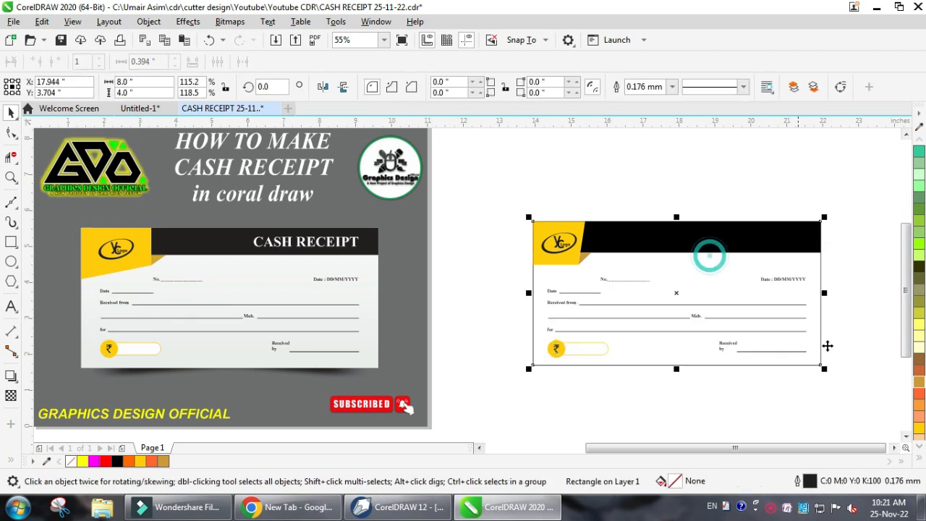
pyautogui.click(918, 460)
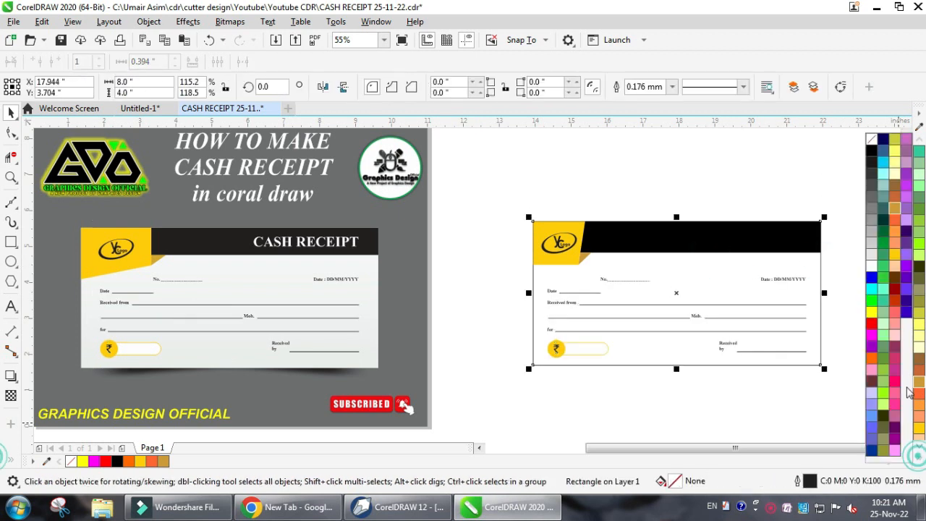
pyautogui.click(873, 255)
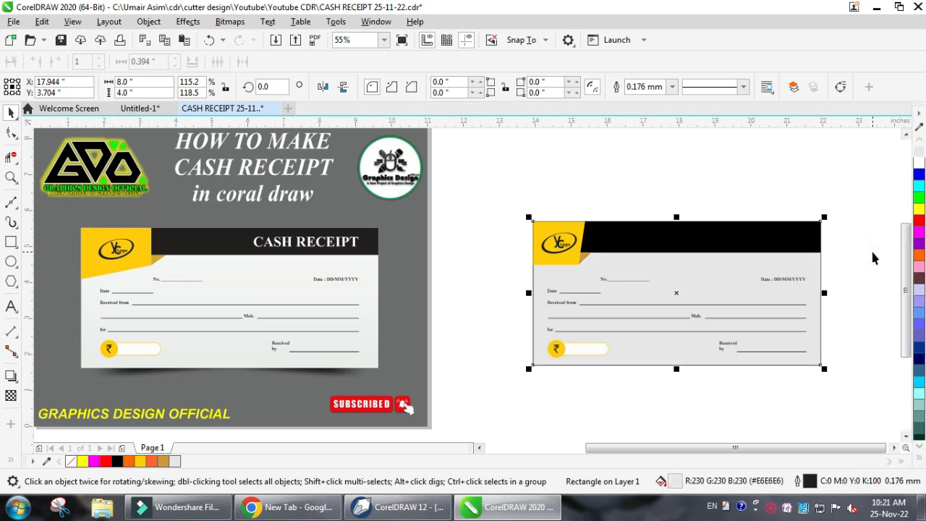
pyautogui.click(921, 162)
pyautogui.click(919, 151)
# - Apply an elliptical fountain fill to the background rectangle, from white at the center to light gray at the edges
pyautogui.press('g')
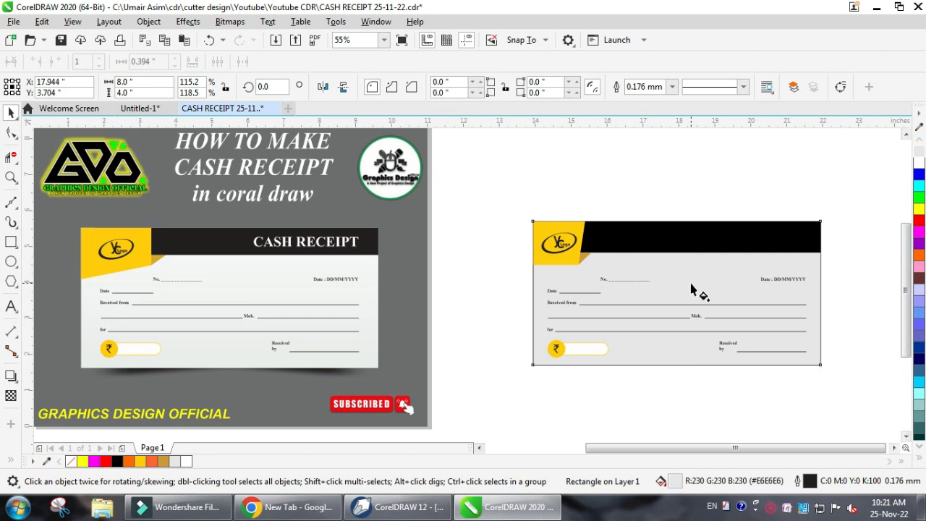
pyautogui.moveTo(676, 222); pyautogui.dragTo(681, 376)
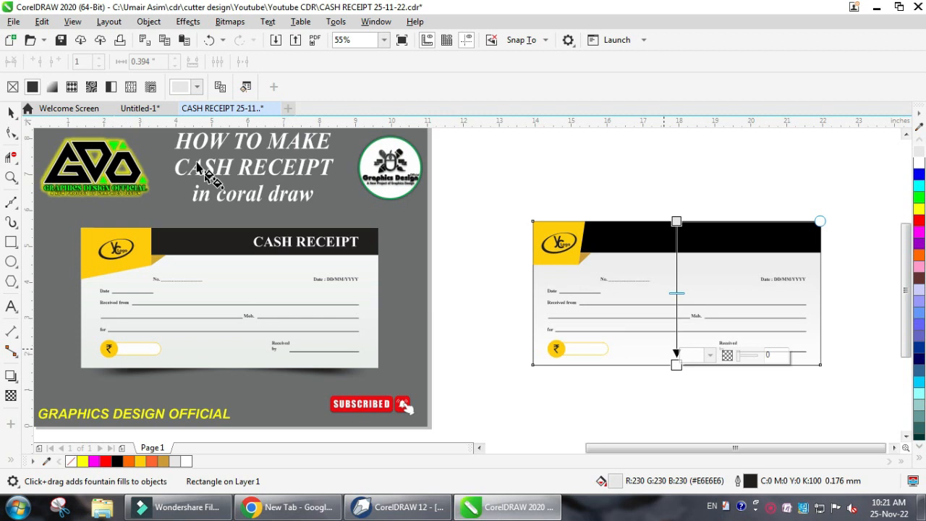
pyautogui.click(242, 87)
pyautogui.moveTo(679, 373); pyautogui.dragTo(676, 389)
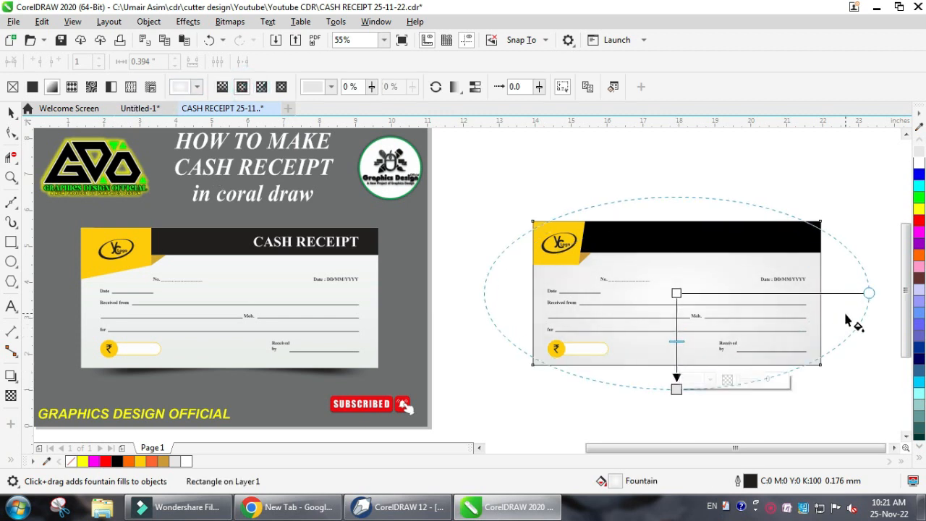
pyautogui.moveTo(864, 292); pyautogui.dragTo(857, 293)
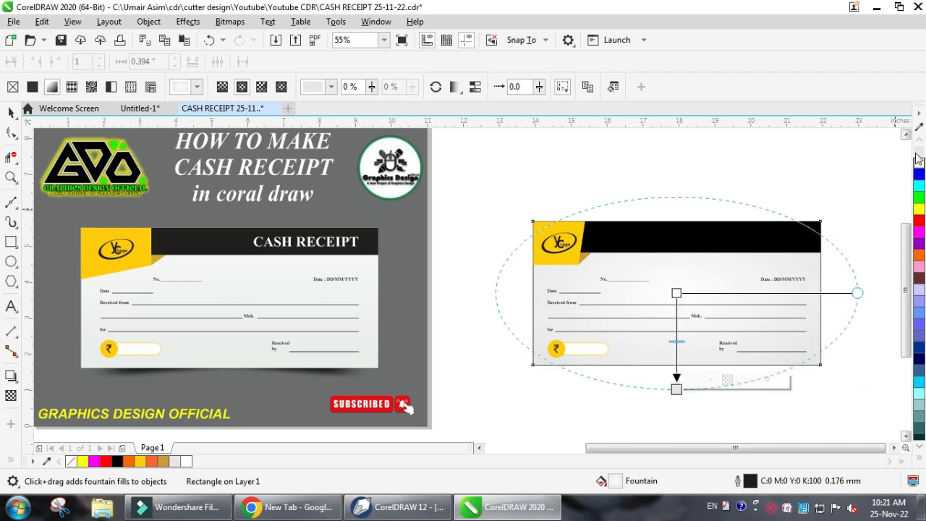
pyautogui.press('space')
pyautogui.click(670, 403)
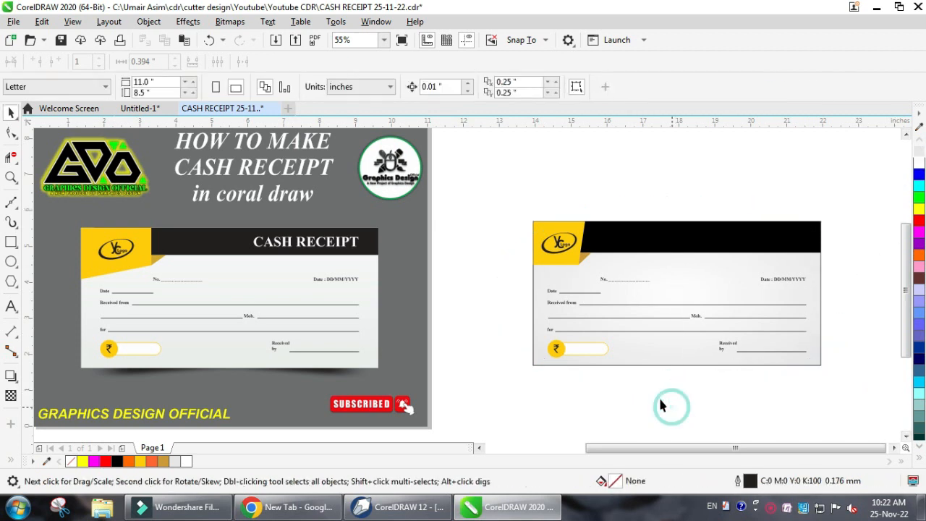
# - Copy the CASH RECEIPT title onto the new black header and align its right edge with the form field group
pyautogui.click(501, 268)
pyautogui.moveTo(327, 251)
pyautogui.mouseDown()
pyautogui.moveTo(475, 239)
pyautogui.moveTo(793, 240)
pyautogui.mouseUp()
pyautogui.rightClick(793, 240)
pyautogui.press('F2')
pyautogui.moveTo(629, 204); pyautogui.dragTo(823, 297)
pyautogui.keyDown('shift'); pyautogui.click(745, 389); pyautogui.keyUp('shift')
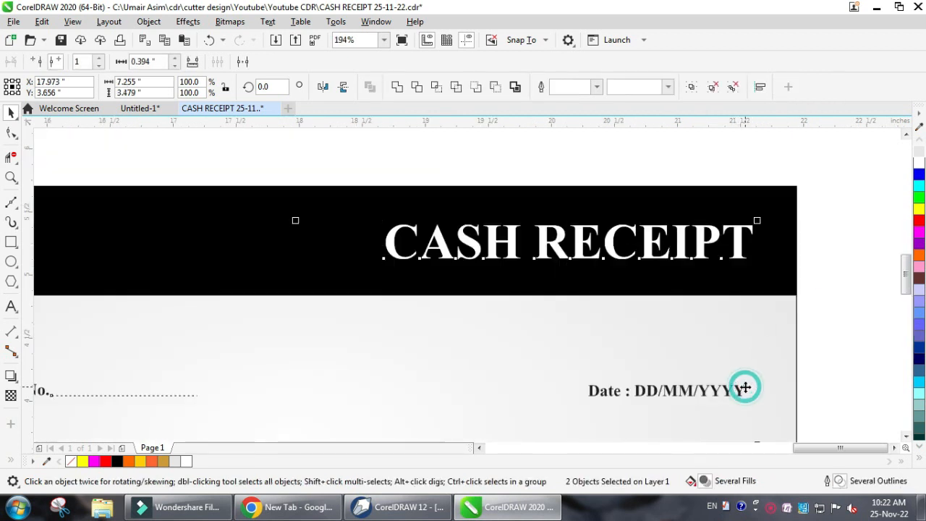
pyautogui.press('r')
pyautogui.click(834, 329)
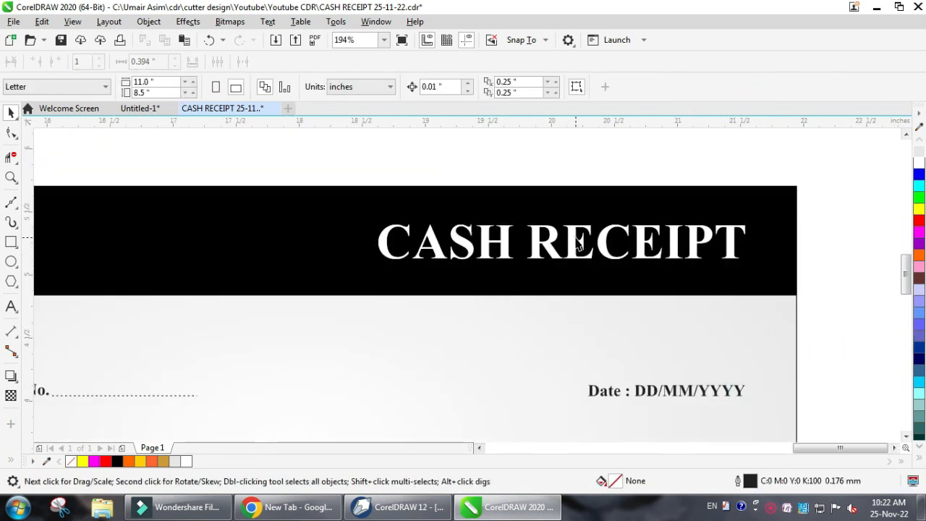
# - Widen the title's letter spacing until it reaches the receipt's right edge, and realign it right with the form fields
pyautogui.click(580, 247)
pyautogui.click(11, 133)
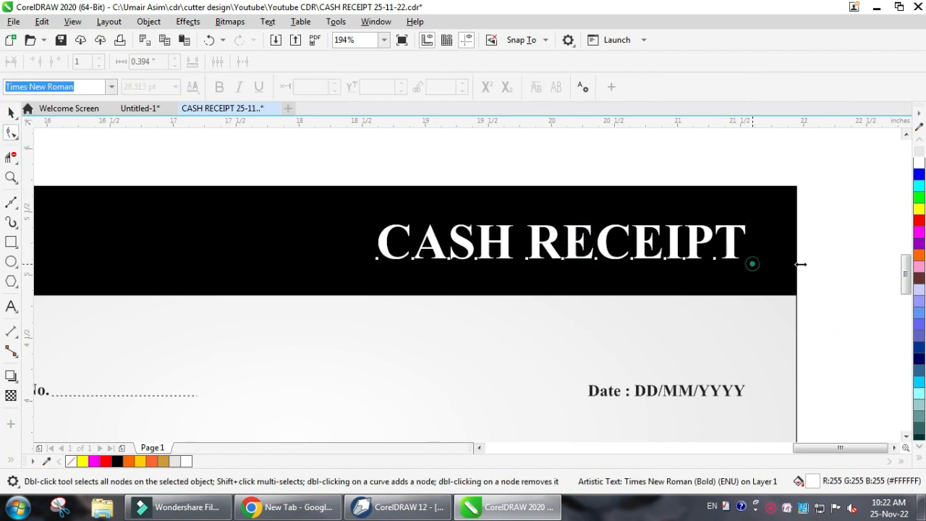
pyautogui.moveTo(800, 264); pyautogui.dragTo(800, 263)
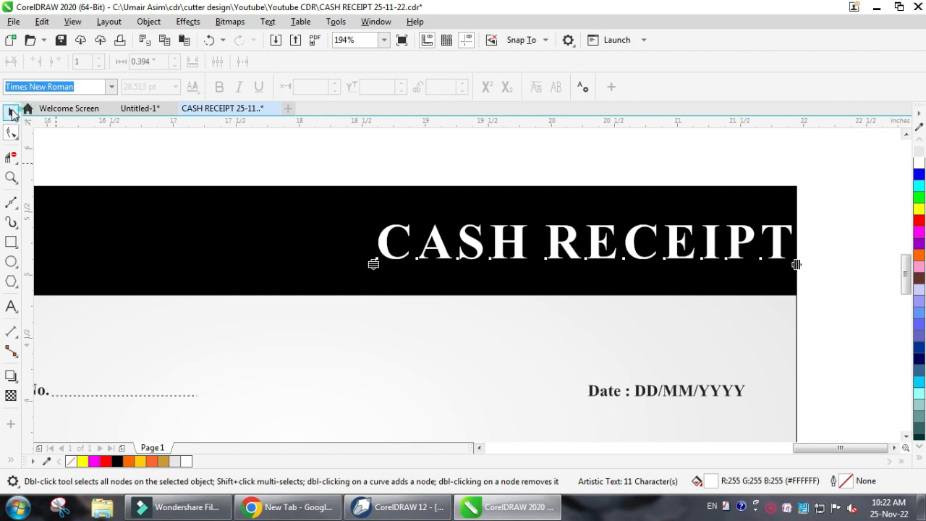
pyautogui.click(11, 113)
pyautogui.keyDown('shift'); pyautogui.click(647, 393); pyautogui.keyUp('shift')
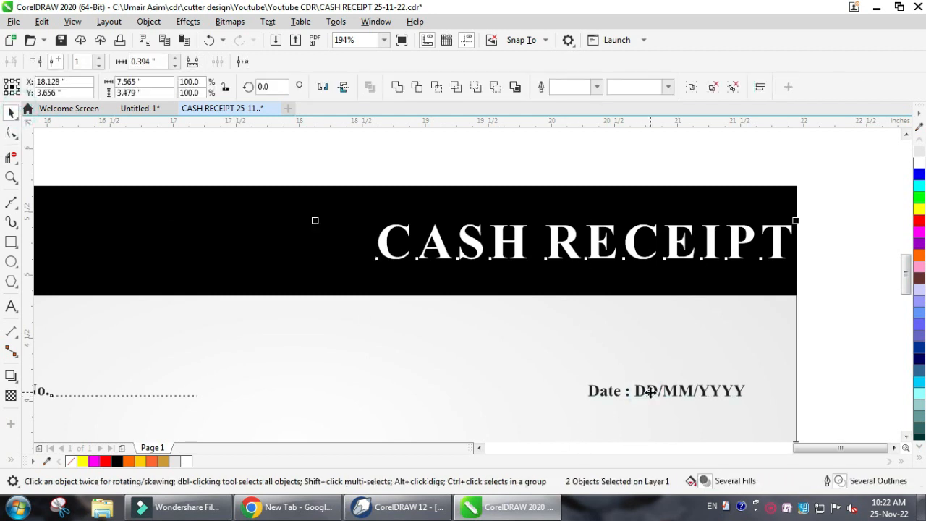
pyautogui.press('r')
pyautogui.click(815, 334)
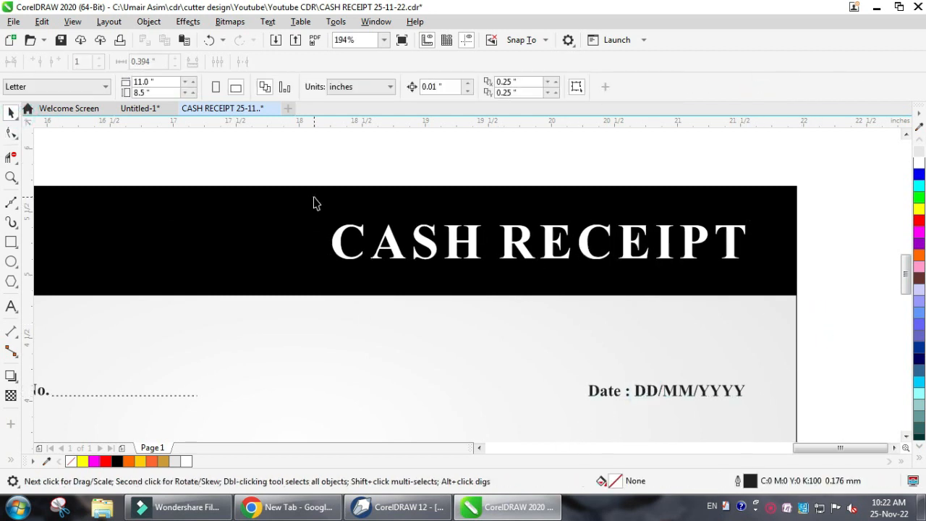
# - Ungroup the form field objects on the new receipt
pyautogui.scroll(-2, 315, 203)
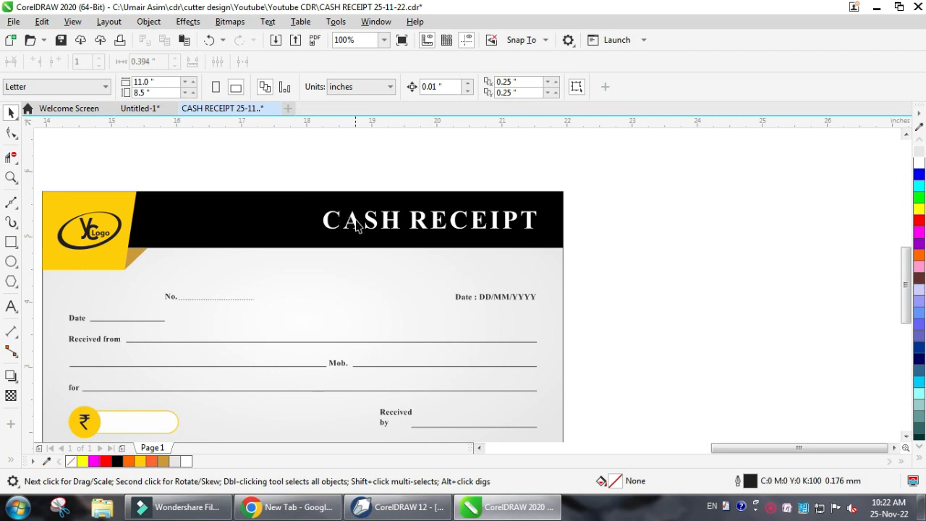
pyautogui.scroll(-1, 356, 220)
pyautogui.click(529, 222)
pyautogui.press('F2')
pyautogui.moveTo(188, 192); pyautogui.dragTo(470, 347)
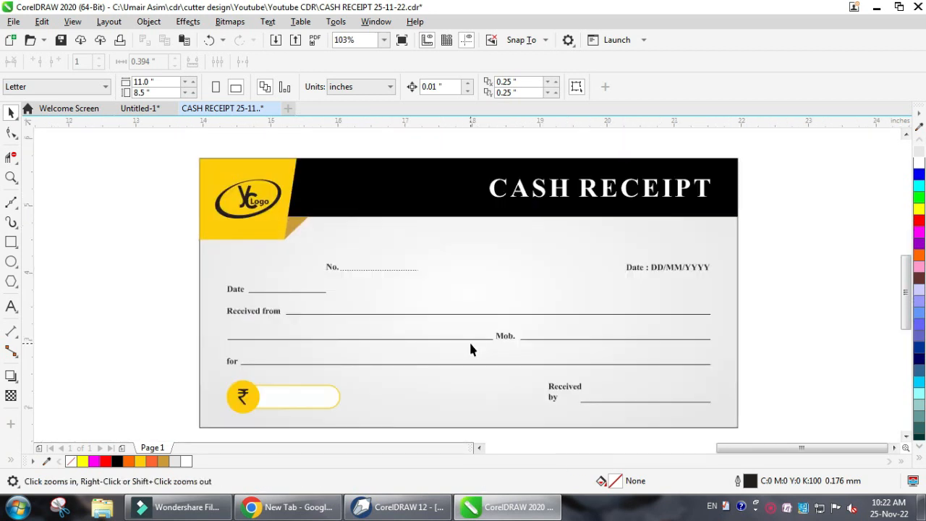
pyautogui.press('space')
pyautogui.click(488, 395)
pyautogui.click(564, 390)
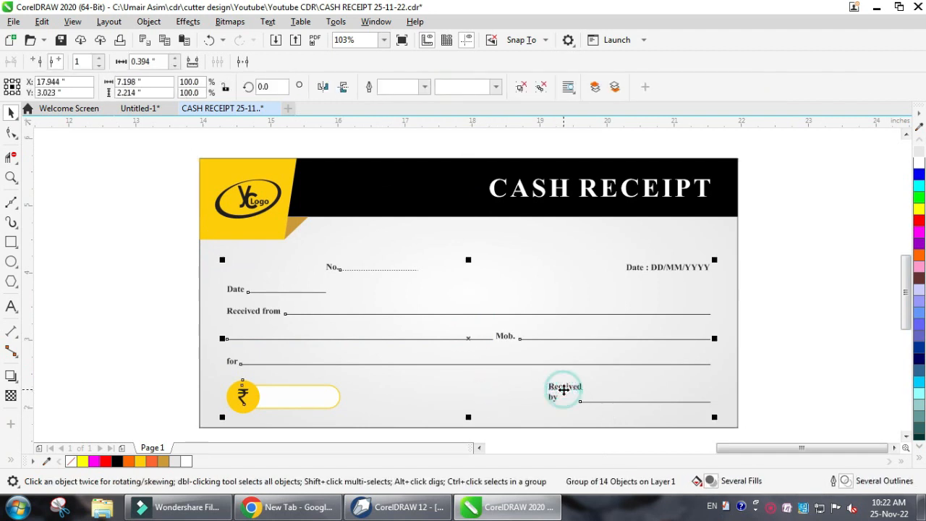
pyautogui.click(517, 86)
pyautogui.click(781, 283)
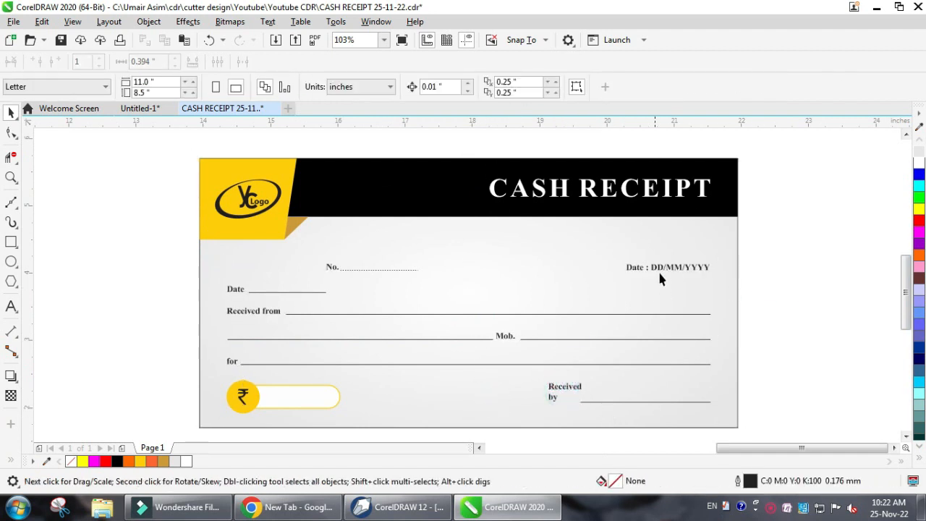
# - Color the "Date : DD/MM/YYYY" text red (#FF0000)
pyautogui.doubleClick(663, 269)
pyautogui.hotkey('shift', 'Home')
pyautogui.click(11, 114)
pyautogui.click(916, 209)
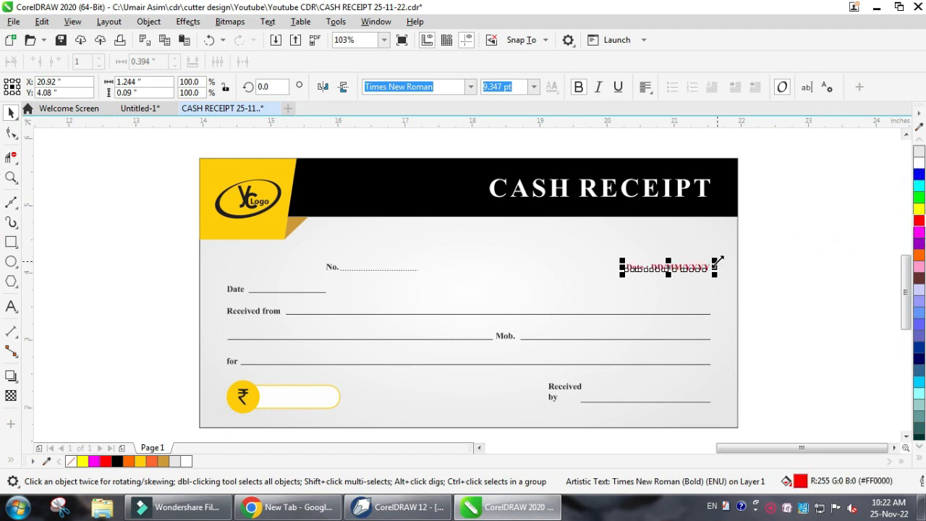
pyautogui.click(761, 273)
pyautogui.moveTo(636, 284); pyautogui.dragTo(621, 286)
pyautogui.click(241, 293)
pyautogui.click(167, 275)
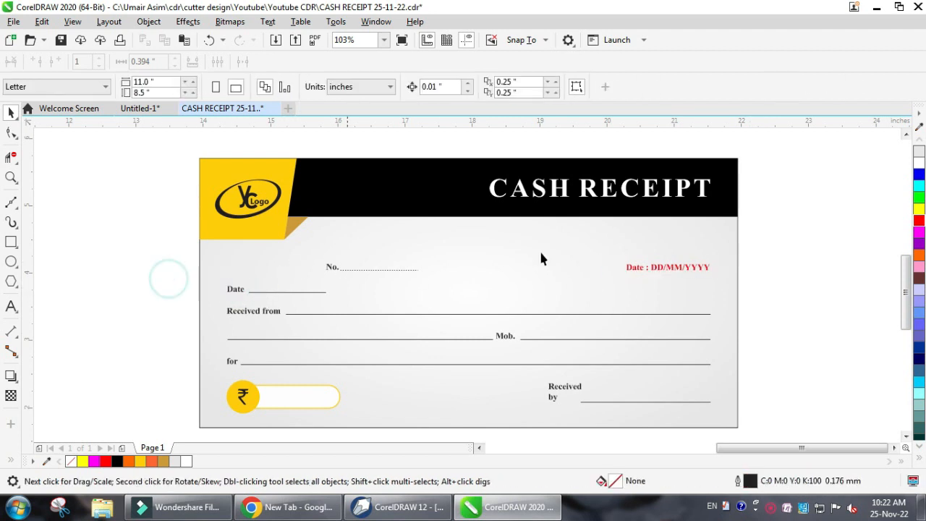
# - Extend the black header strip slightly downward from its bottom edge
pyautogui.scroll(-2, 552, 249)
pyautogui.click(494, 231)
pyautogui.press('F2')
pyautogui.moveTo(369, 195); pyautogui.dragTo(644, 289)
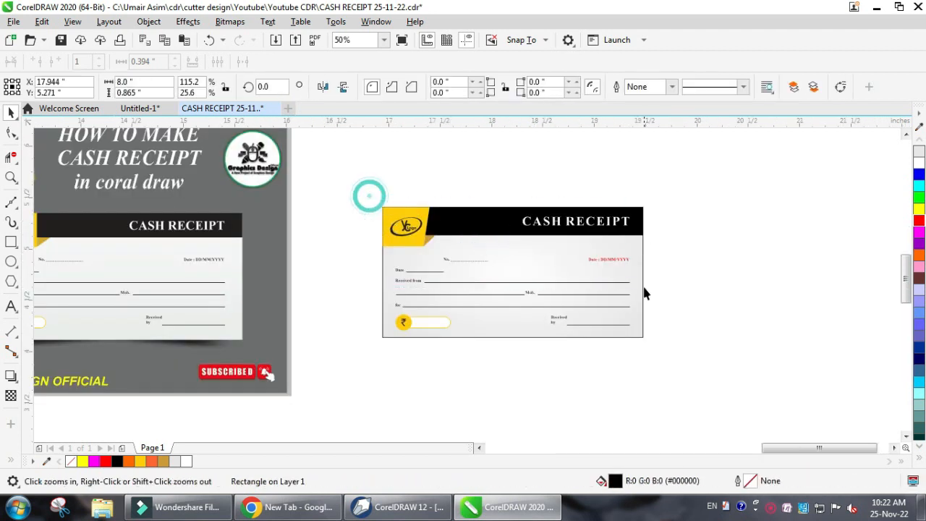
pyautogui.moveTo(487, 271); pyautogui.dragTo(487, 280)
# - Move the golden brown fold's upper nodes down to the black header strip's bottom edge
pyautogui.click(224, 273)
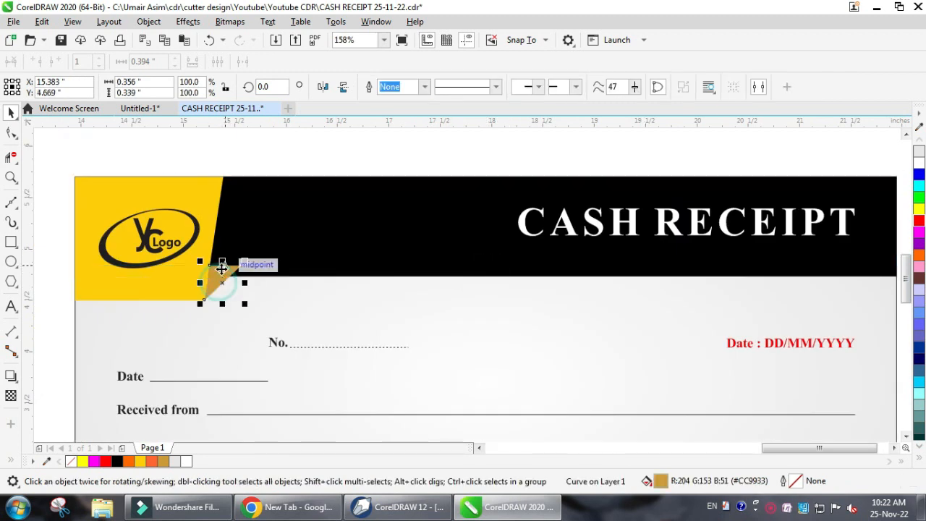
pyautogui.press('F10')
pyautogui.moveTo(195, 264); pyautogui.dragTo(238, 275)
pyautogui.press('space')
pyautogui.click(207, 258)
# - Remove the outline from the receipt's background rectangle and view the whole receipt up close
pyautogui.scroll(-2, 256, 192)
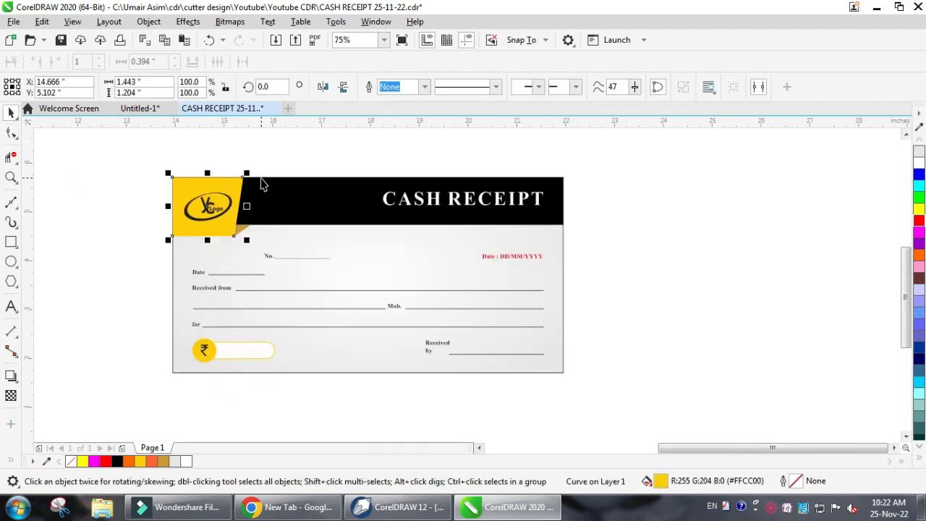
pyautogui.scroll(-2, 619, 221)
pyautogui.click(539, 237)
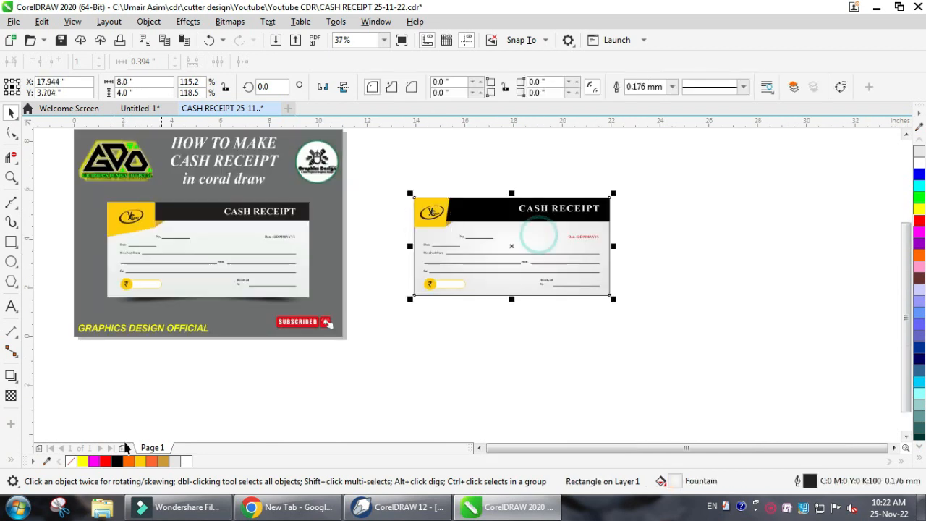
pyautogui.click(481, 308)
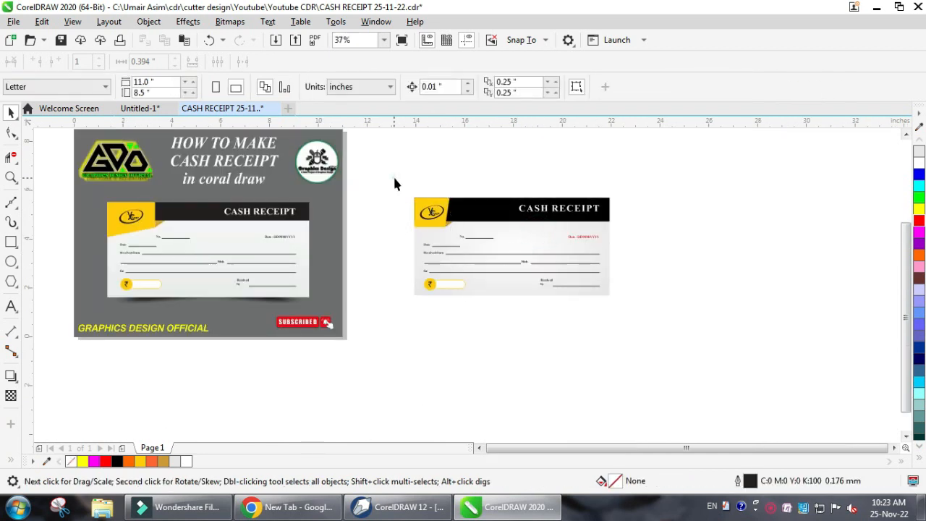
pyautogui.moveTo(393, 174); pyautogui.dragTo(725, 338)
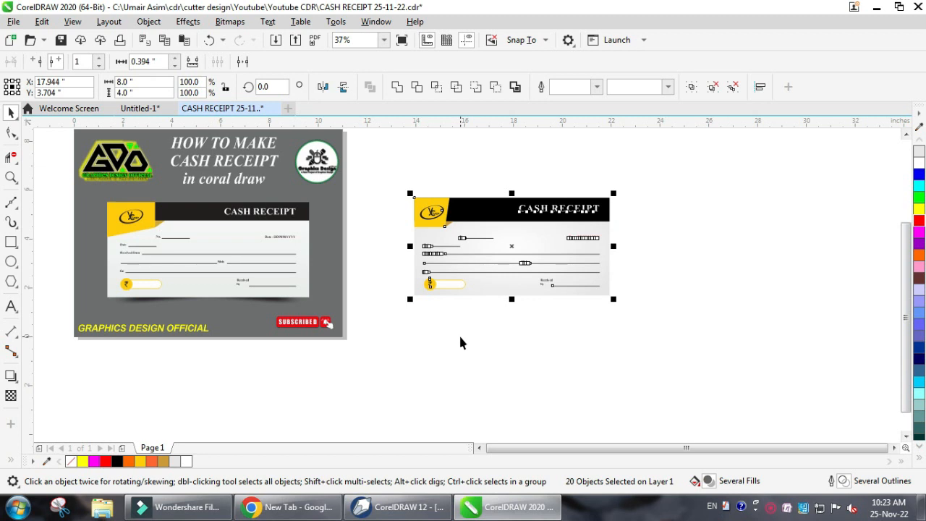
pyautogui.hotkey('shift', 'F2')
pyautogui.click(788, 298)
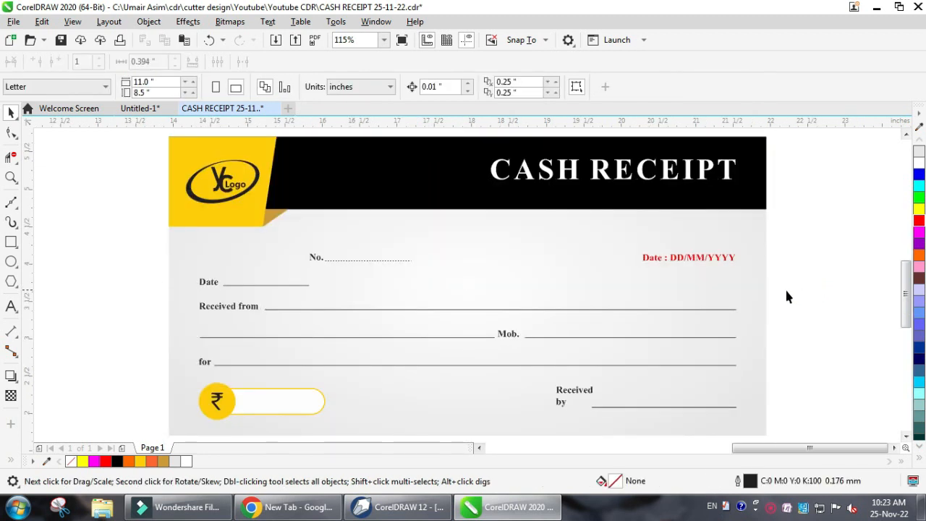
# - Delete all objects of the new receipt beside the page and fit the page in view
pyautogui.scroll(-4, 465, 262)
pyautogui.moveTo(355, 204); pyautogui.dragTo(657, 362)
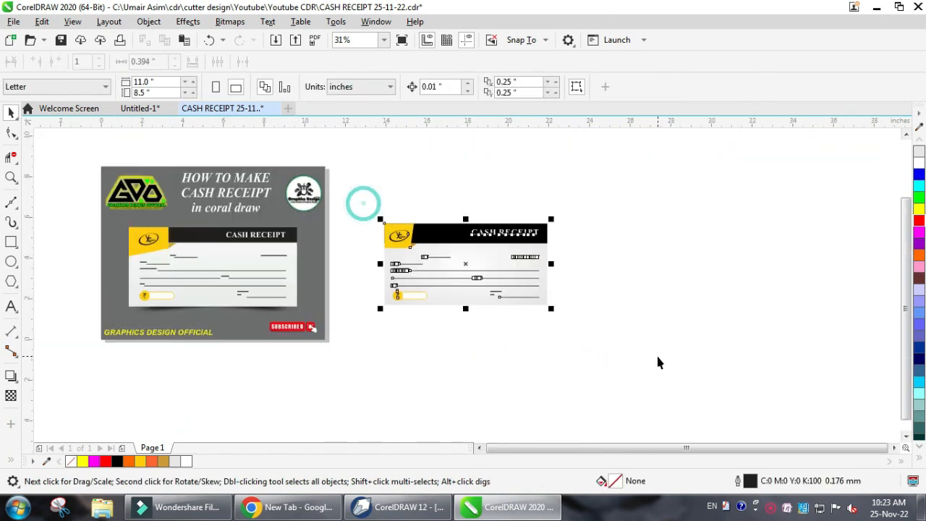
pyautogui.rightClick(492, 248)
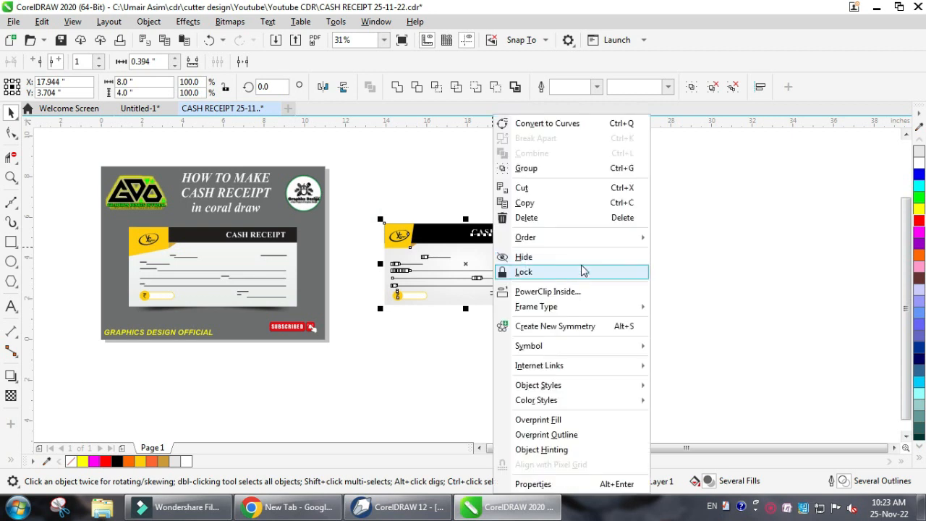
pyautogui.click(554, 218)
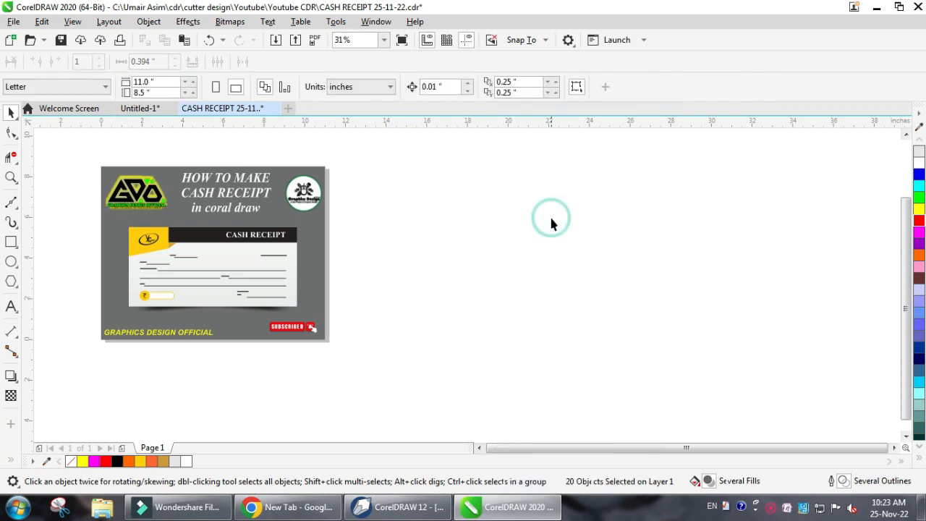
pyautogui.hotkey('shift', 'F4')
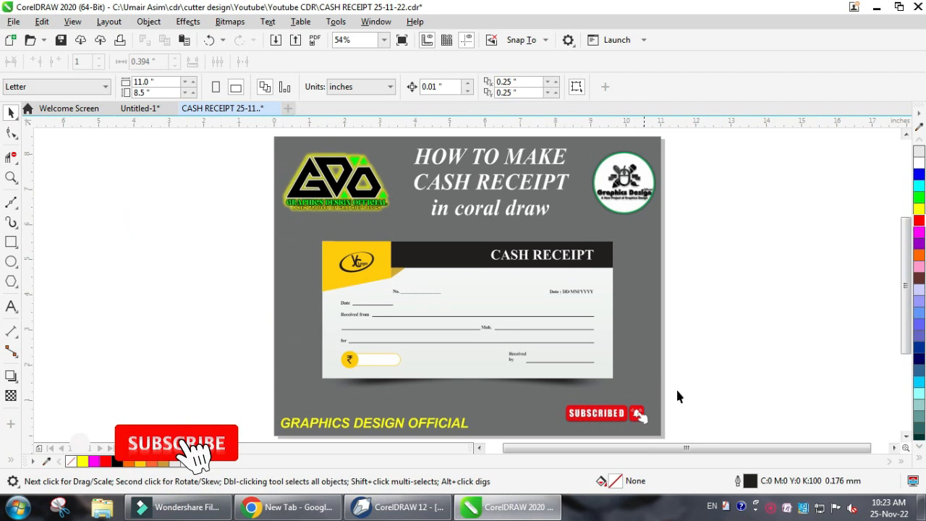